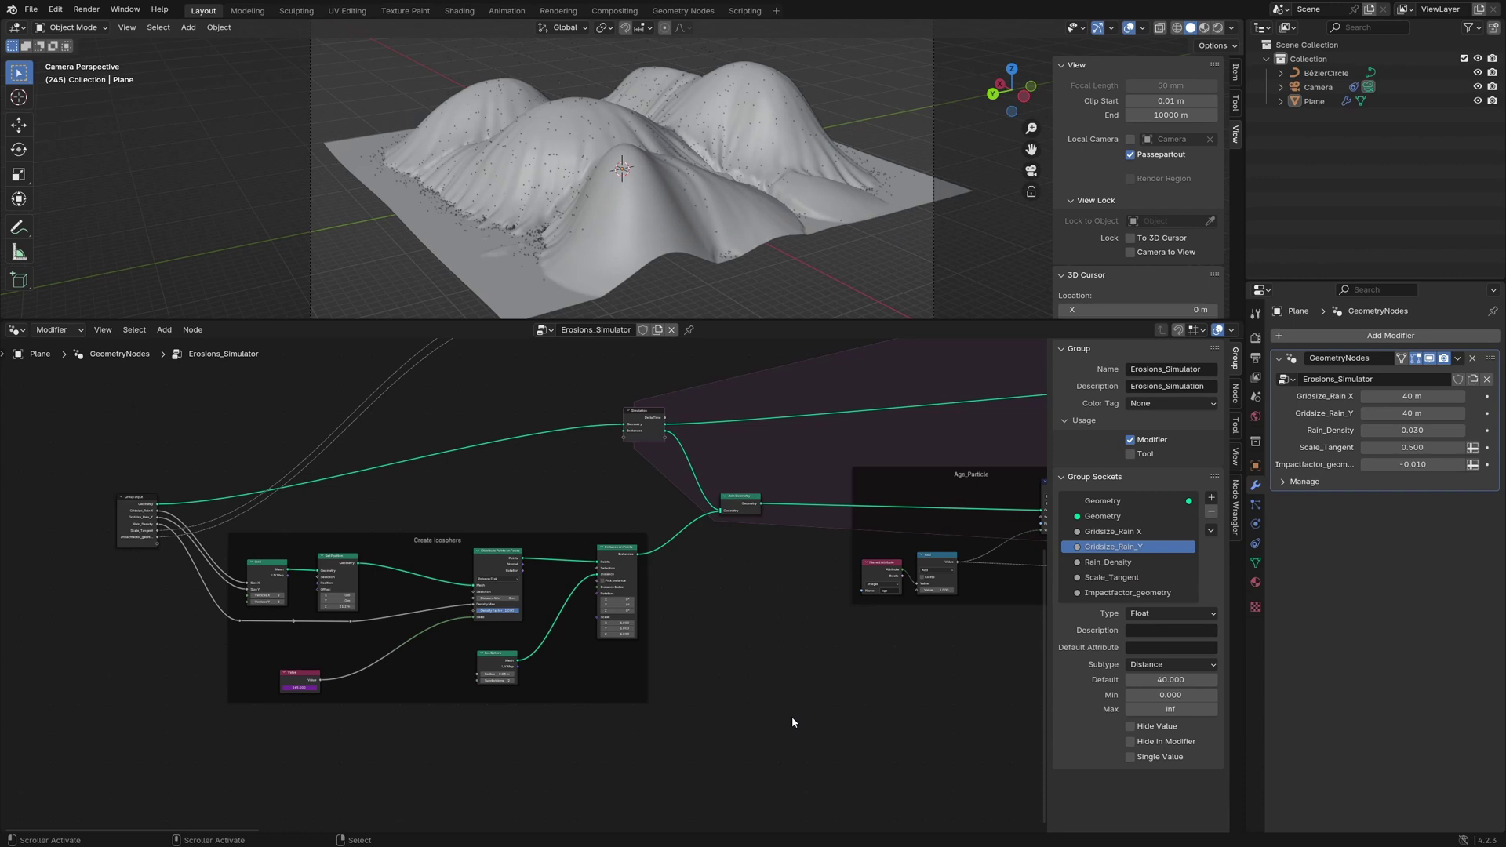
# Pan the erosion node graph to centre the Age_Particle frame, then move it left.
pyautogui.scroll(1, 558, 592)
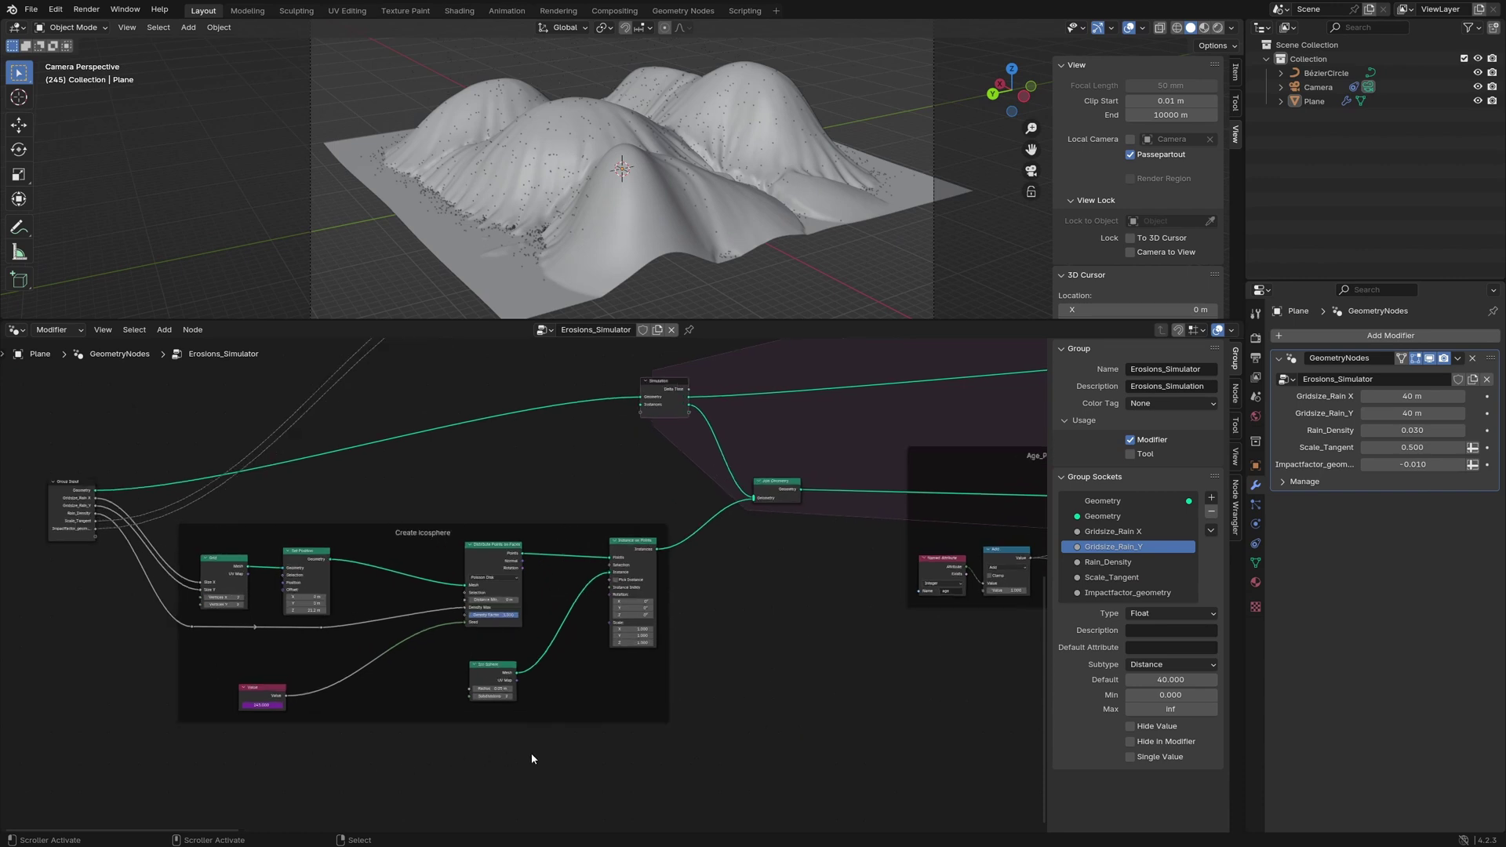
pyautogui.moveTo(764, 622); pyautogui.dragTo(730, 618, button='middle')
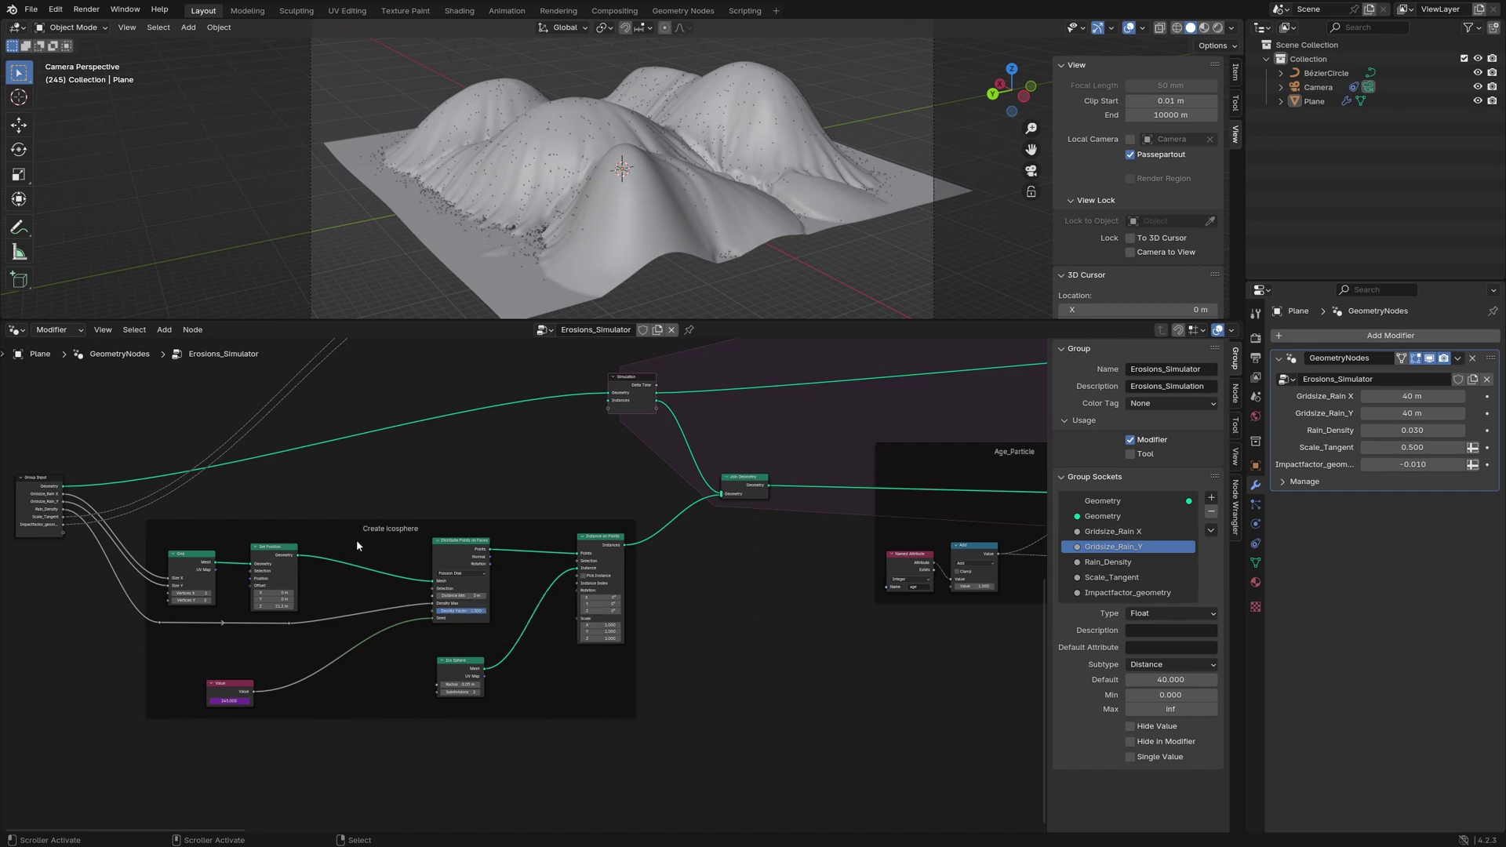
pyautogui.moveTo(788, 610); pyautogui.dragTo(548, 619, button='middle')
pyautogui.moveTo(652, 604); pyautogui.dragTo(336, 690, button='middle')
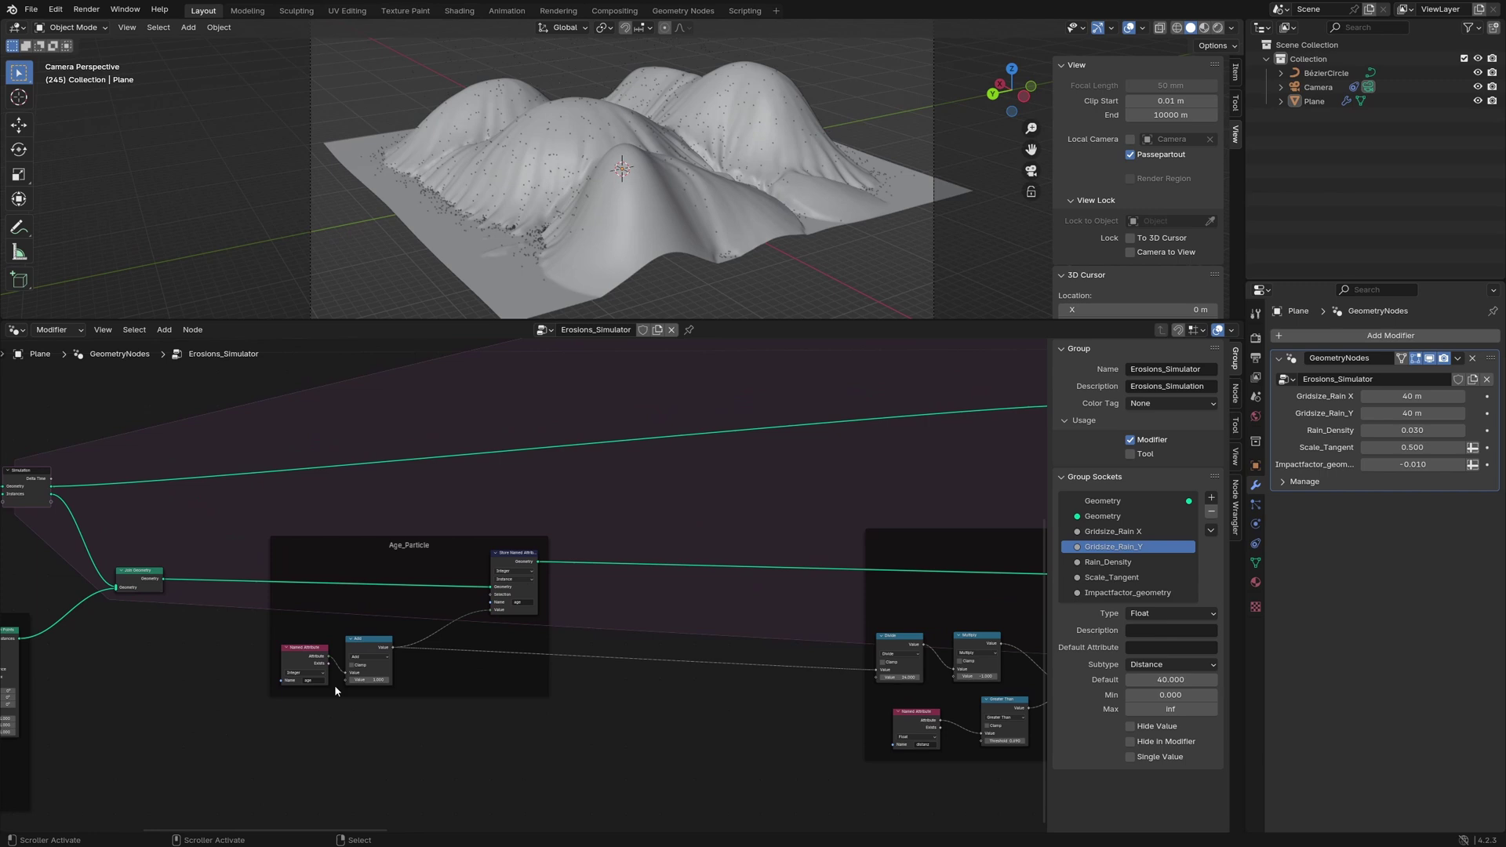
pyautogui.scroll(1, 522, 596)
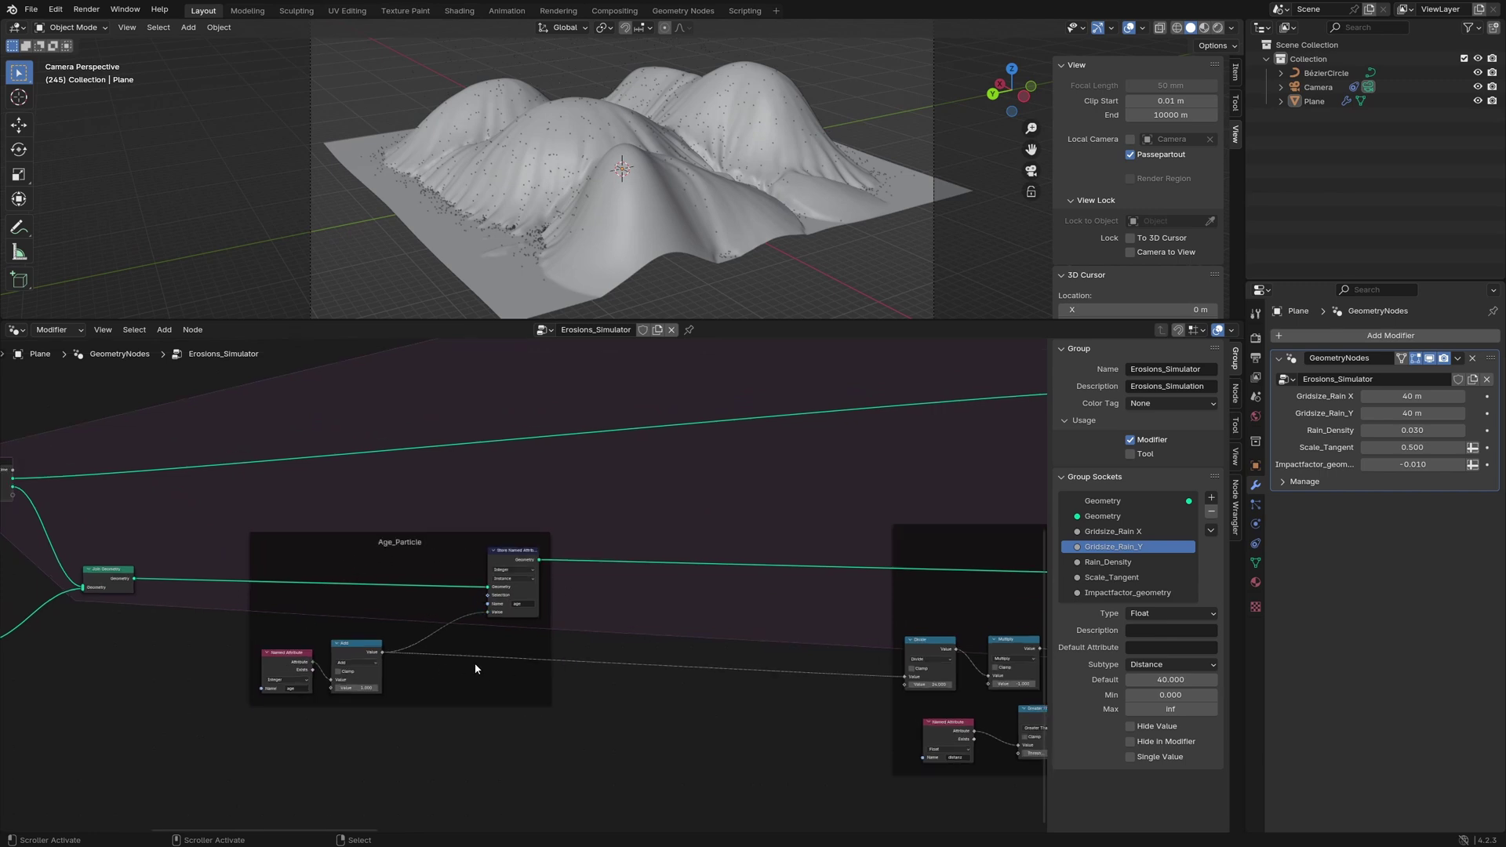
pyautogui.scroll(-5, 441, 656)
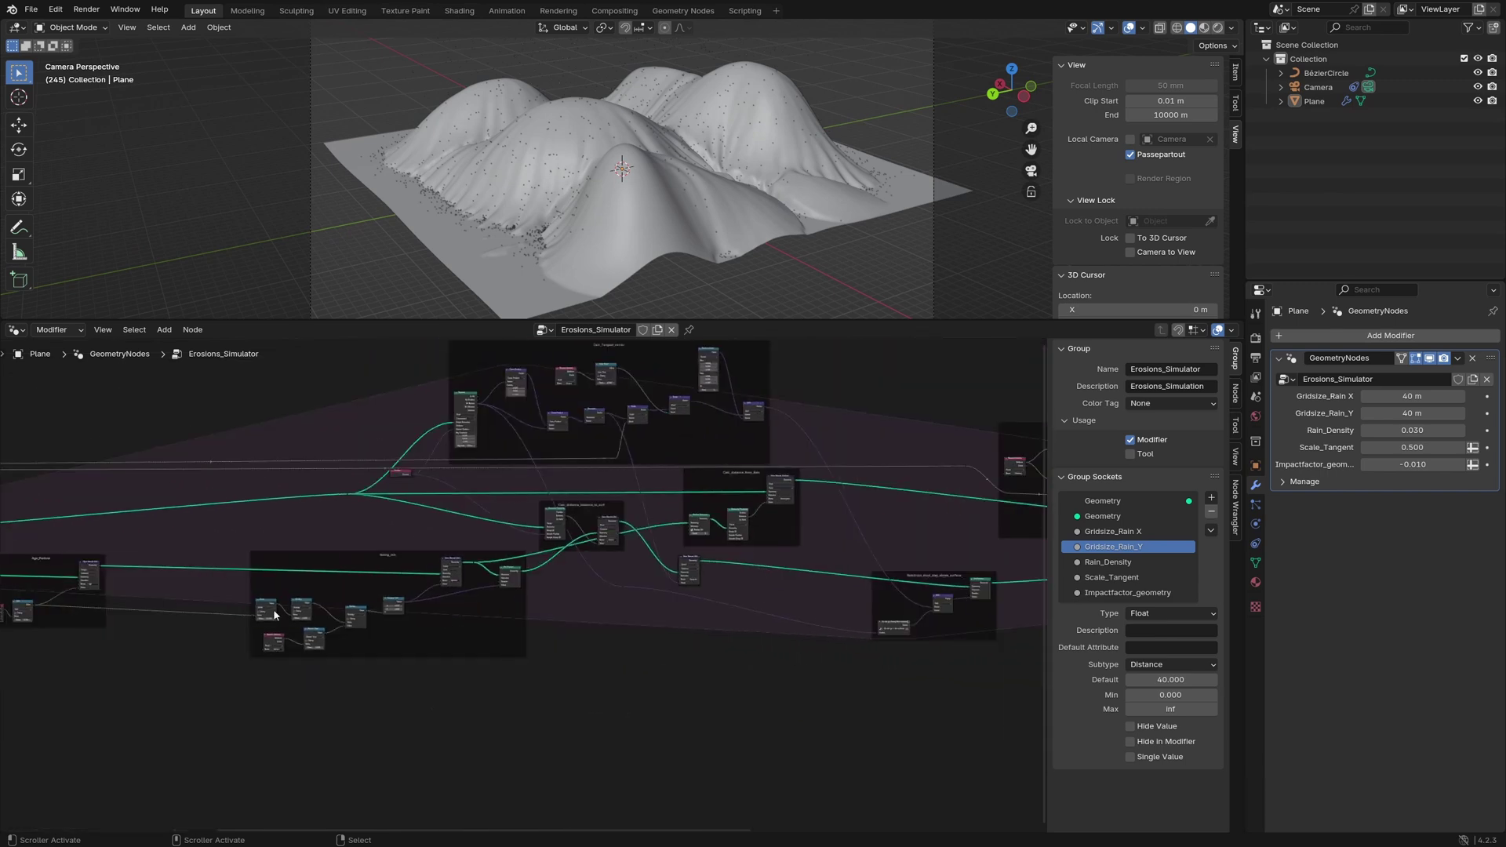
# Pan on to the later frames and zoom in on the Kill_old_Particles frame.
pyautogui.moveTo(789, 585); pyautogui.dragTo(298, 589, button='middle')
pyautogui.moveTo(737, 607); pyautogui.dragTo(460, 615, button='middle')
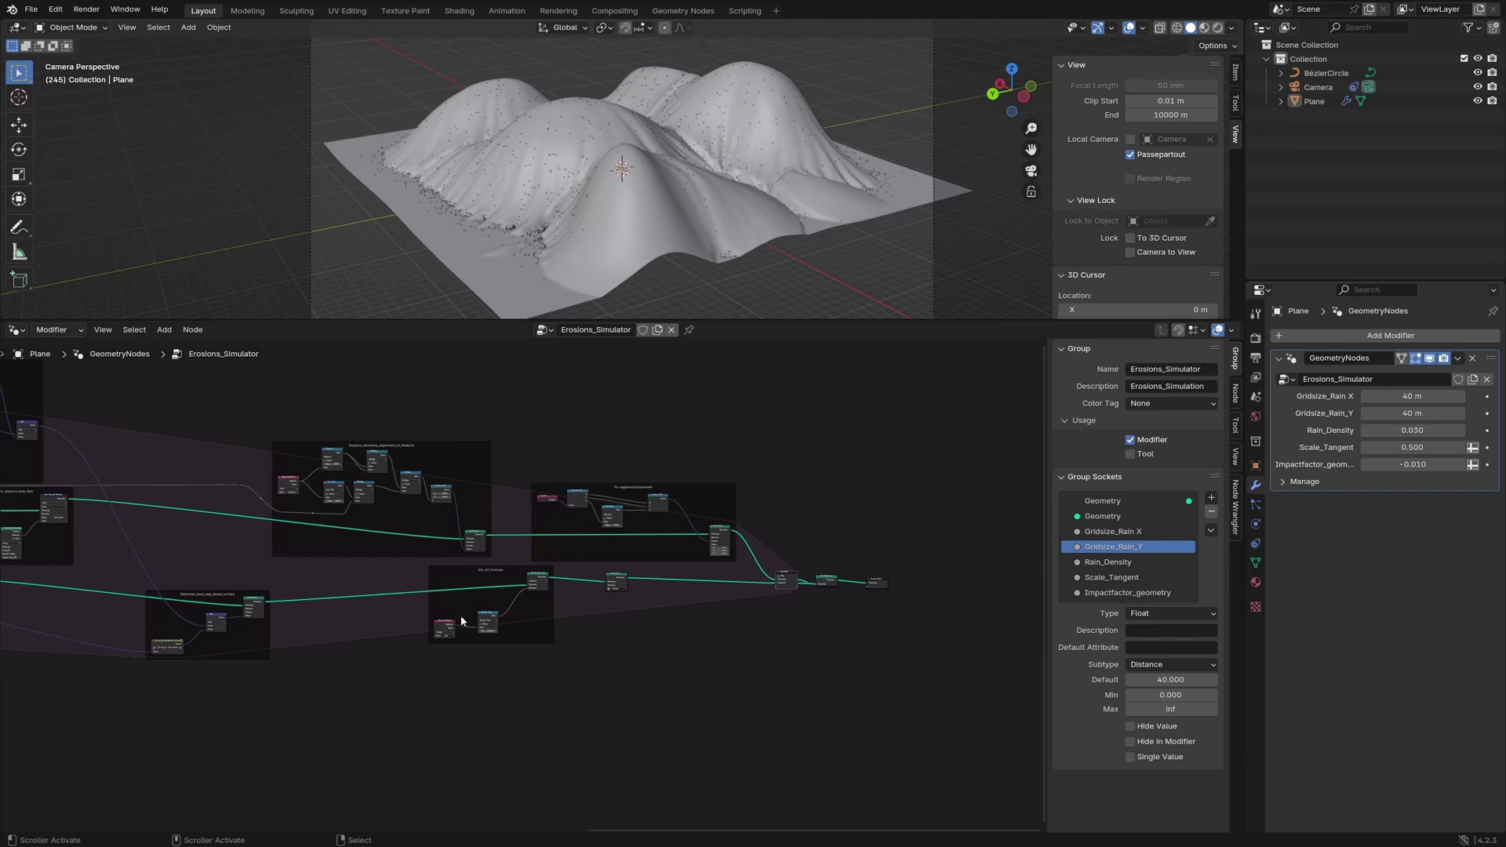
pyautogui.scroll(5, 451, 615)
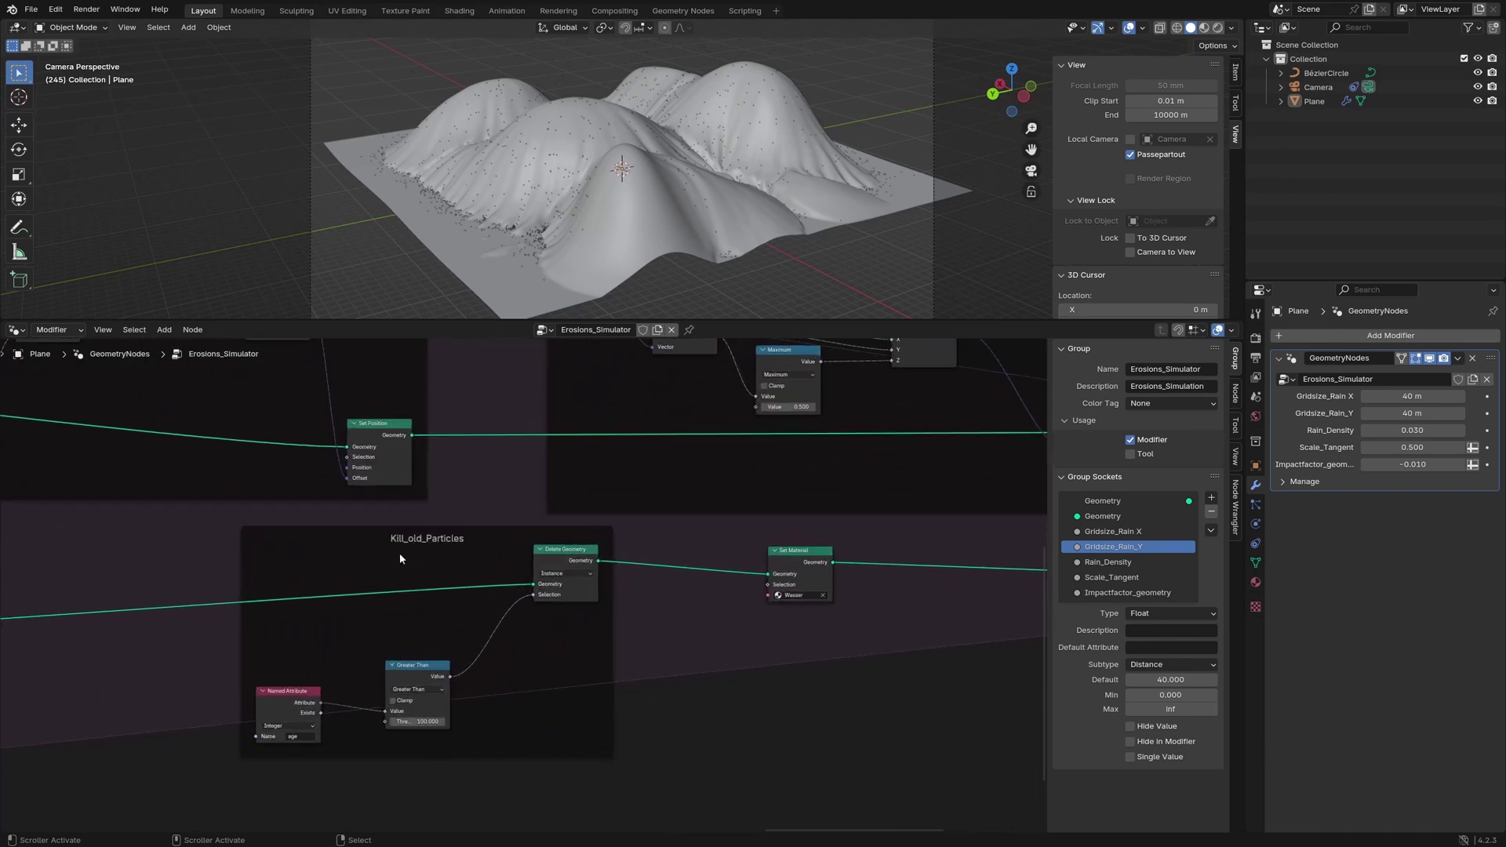
pyautogui.scroll(1, 432, 737)
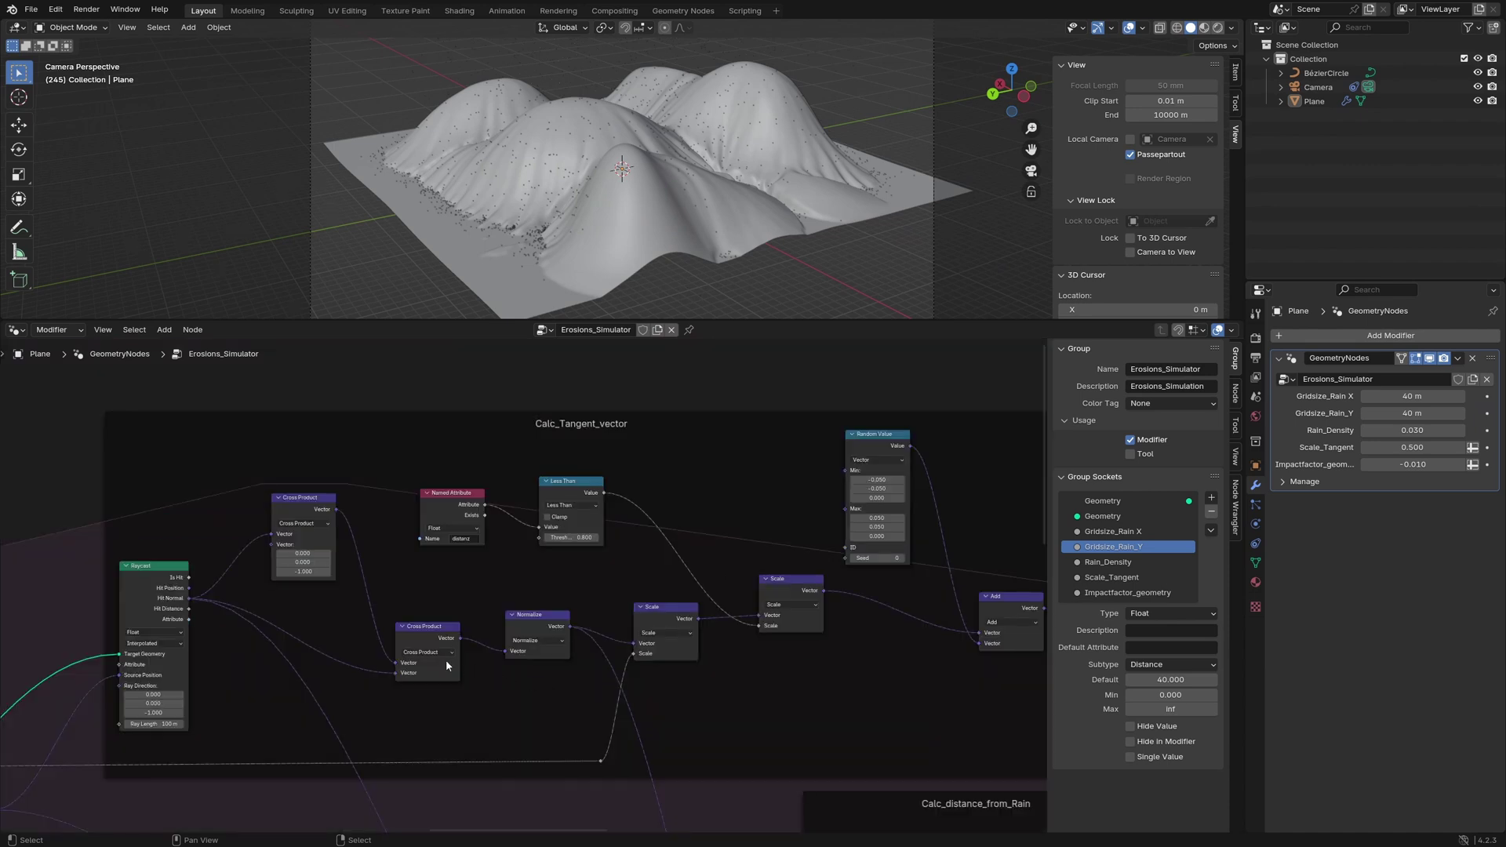
# Pan and zoom over the Raycast and Cross Product nodes and the Position node feeding the raycast.
pyautogui.moveTo(254, 649); pyautogui.dragTo(279, 509, button='middle')
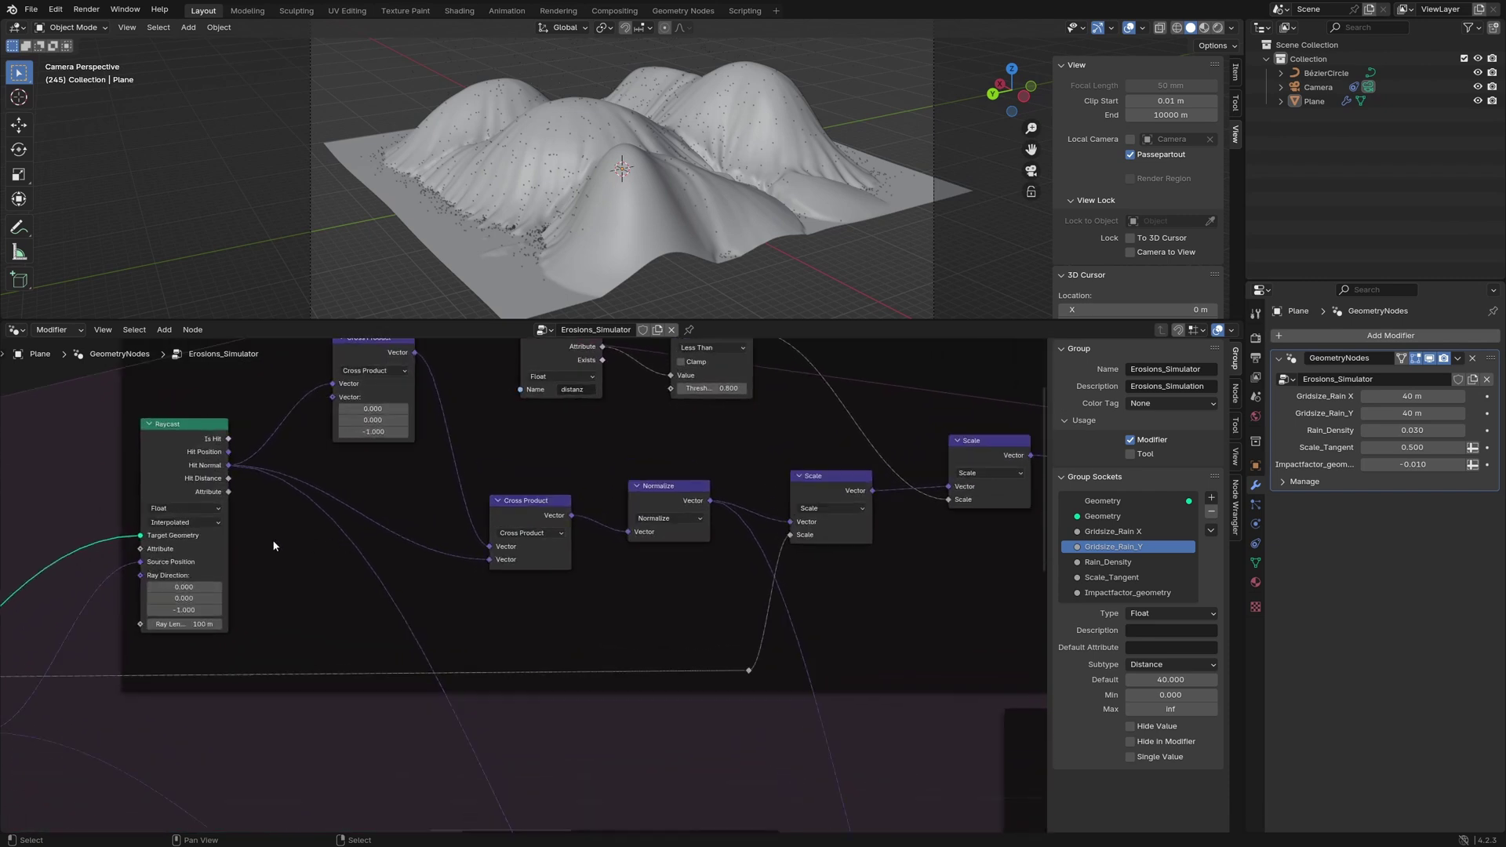
pyautogui.scroll(2, 259, 510)
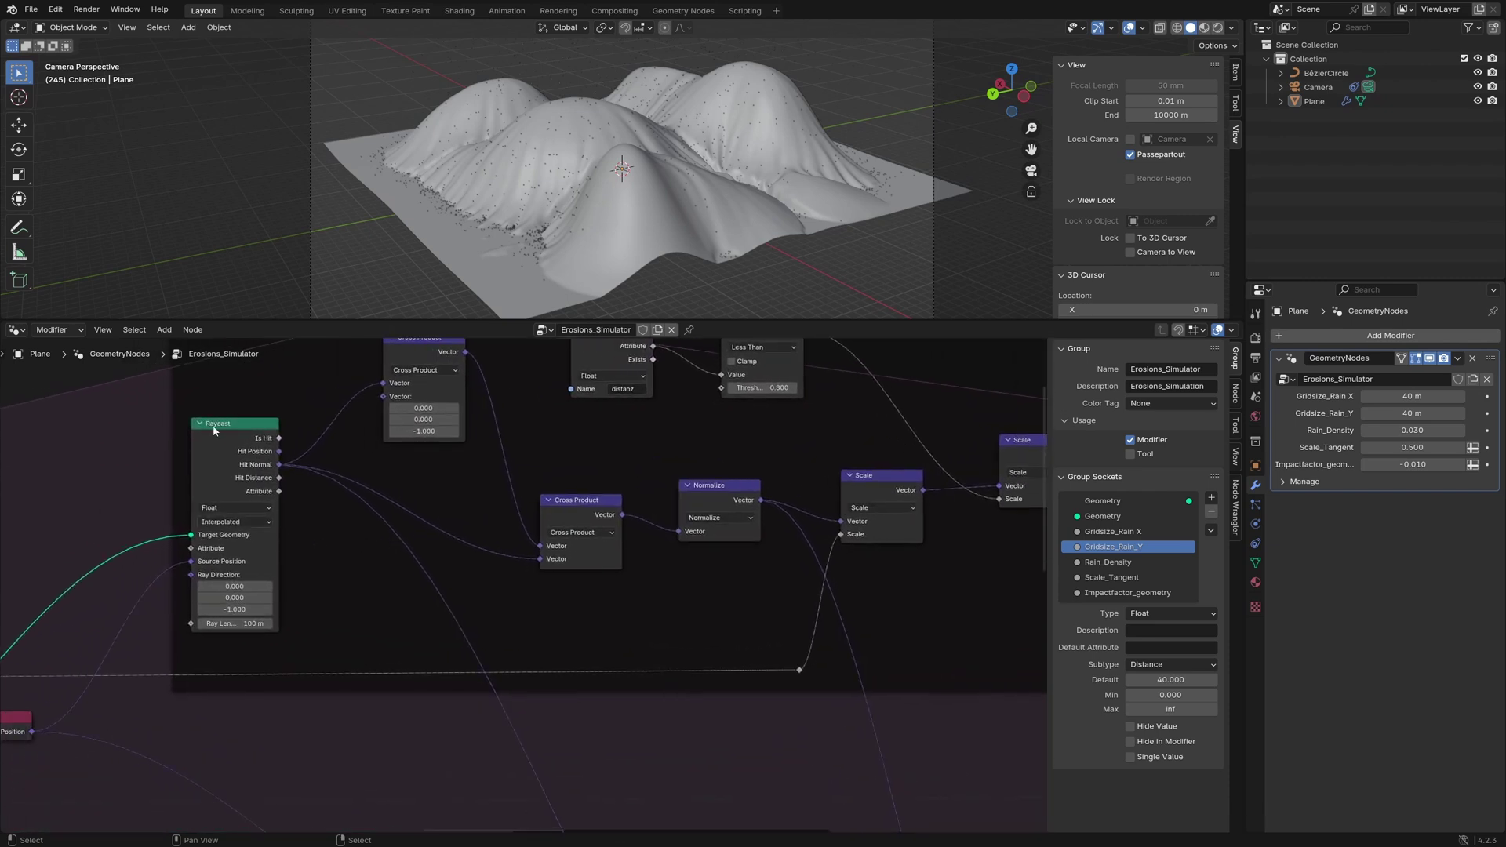
pyautogui.moveTo(159, 668); pyautogui.dragTo(331, 638, button='middle')
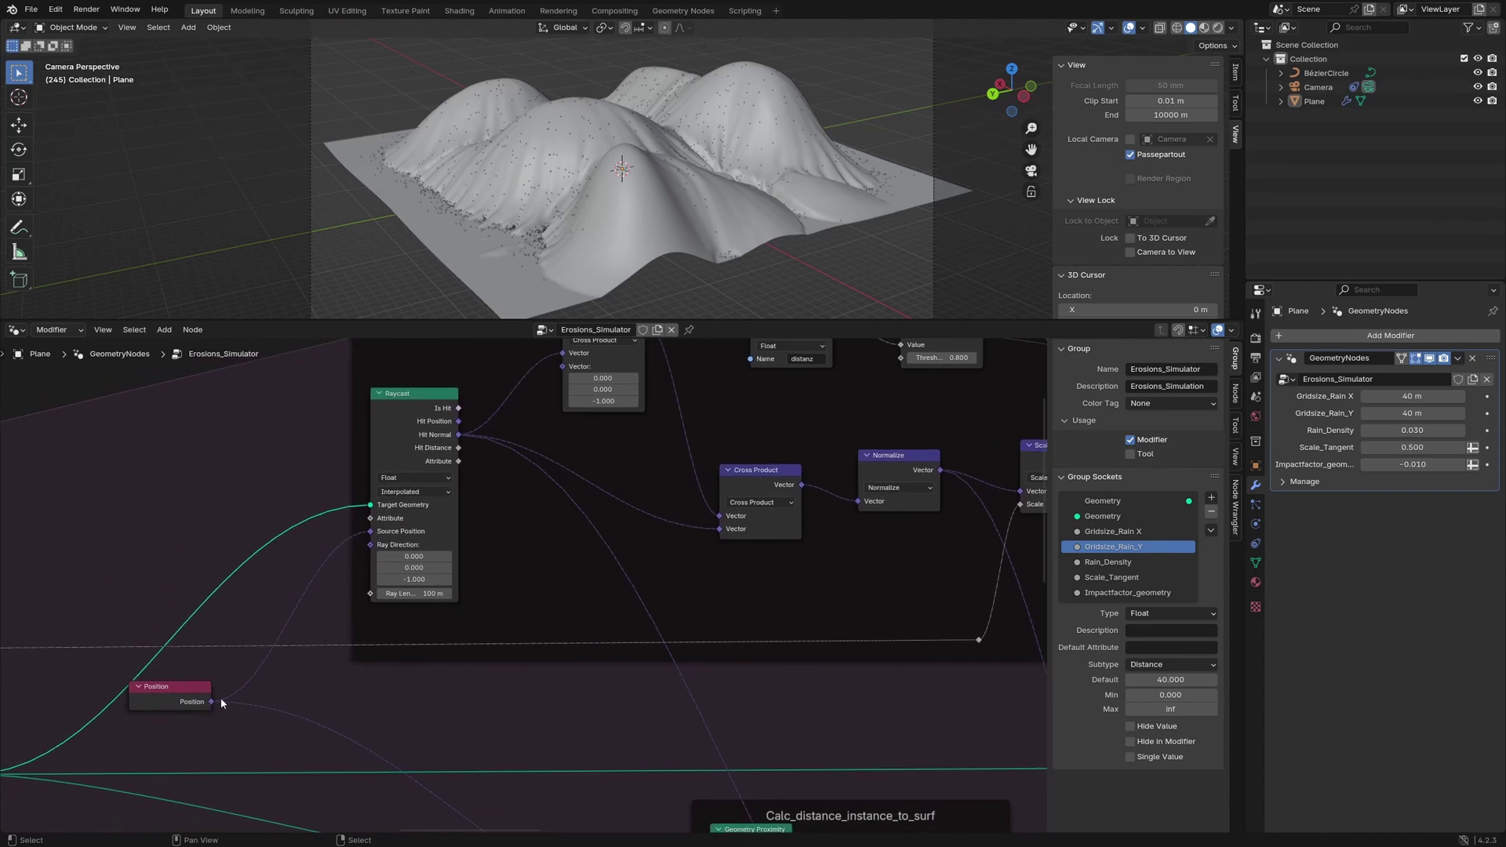
pyautogui.scroll(-1, 326, 567)
pyautogui.scroll(2, 672, 706)
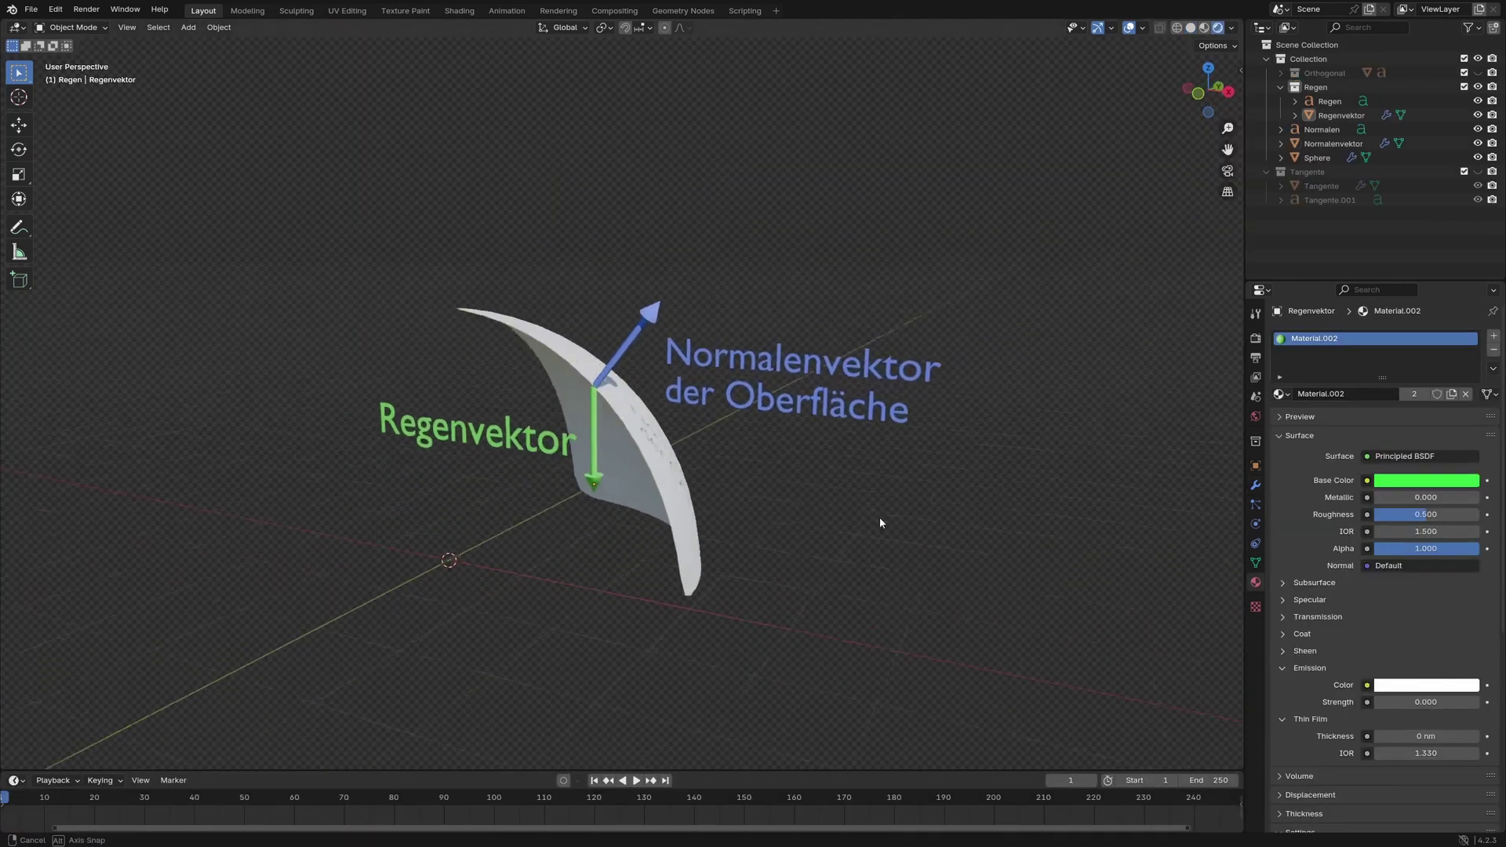
# Orbit to face the vectors frontally and make the Orthogonal vector visible.
pyautogui.moveTo(880, 522); pyautogui.dragTo(760, 520, button='middle')
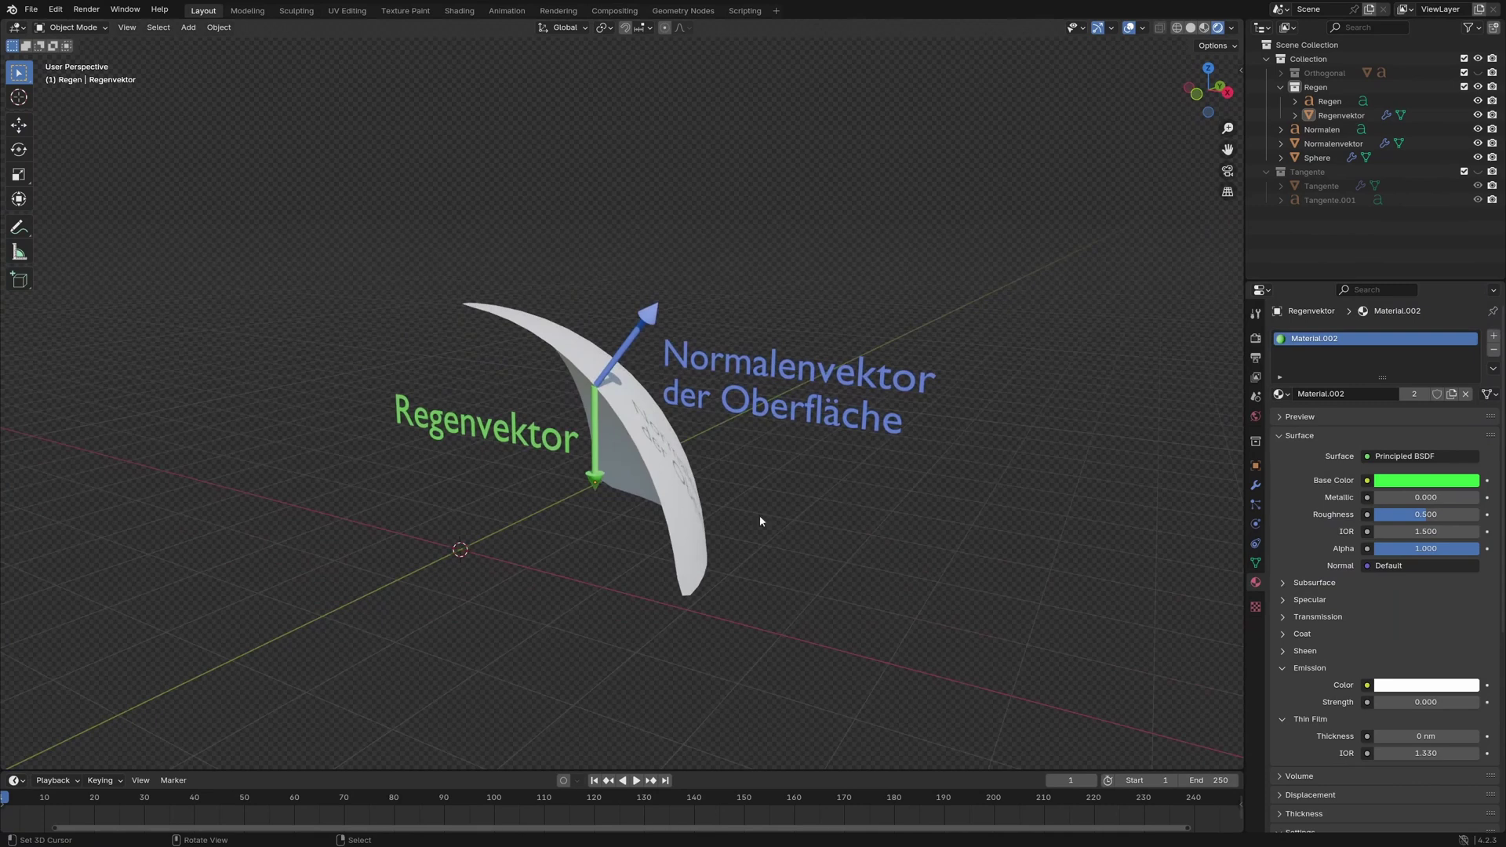
pyautogui.moveTo(709, 466); pyautogui.dragTo(678, 485, button='middle')
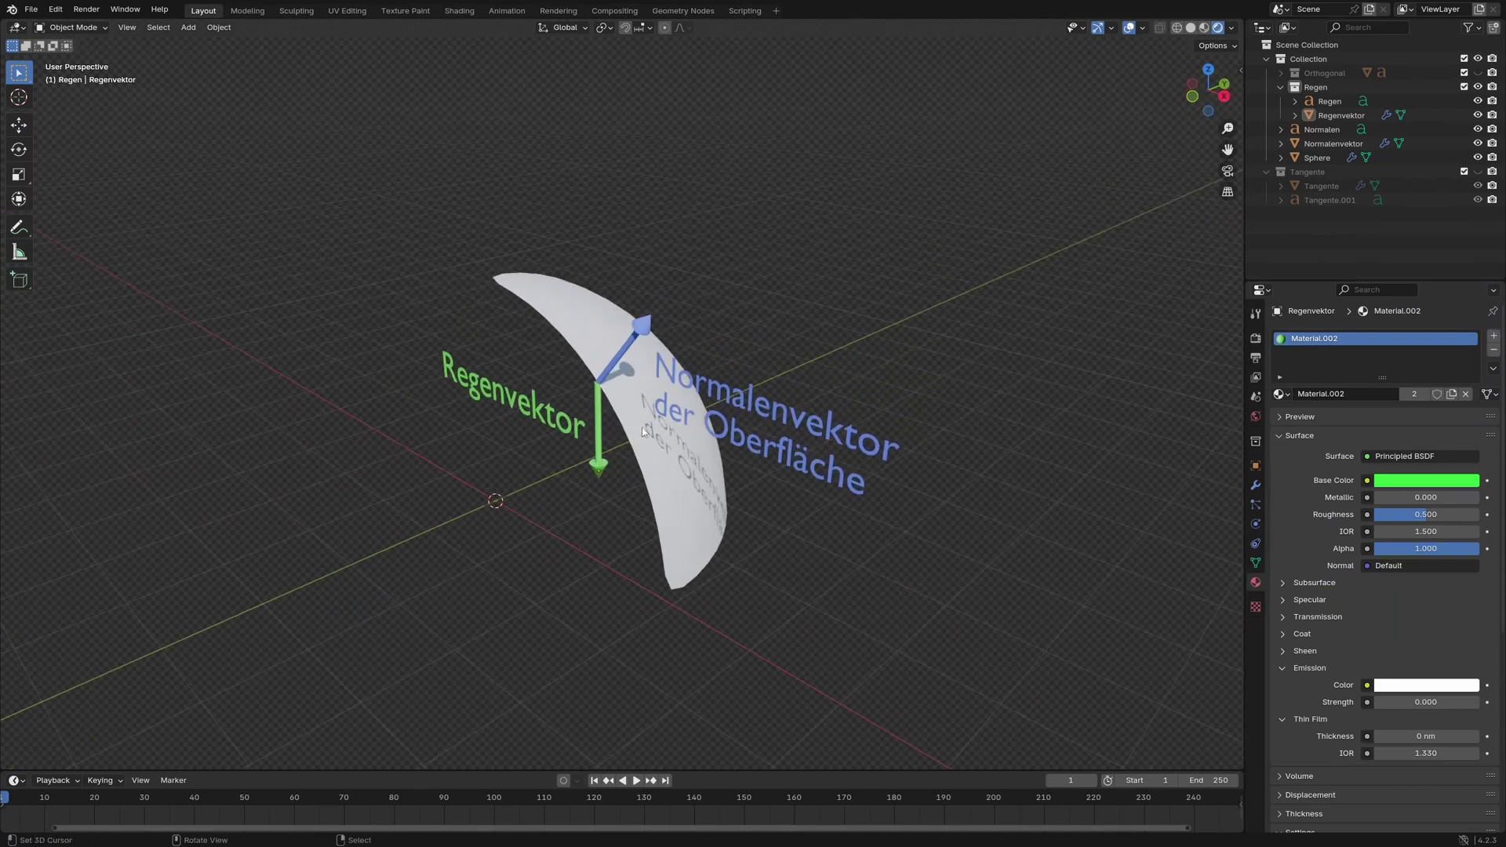
pyautogui.moveTo(642, 431); pyautogui.dragTo(703, 394, button='middle')
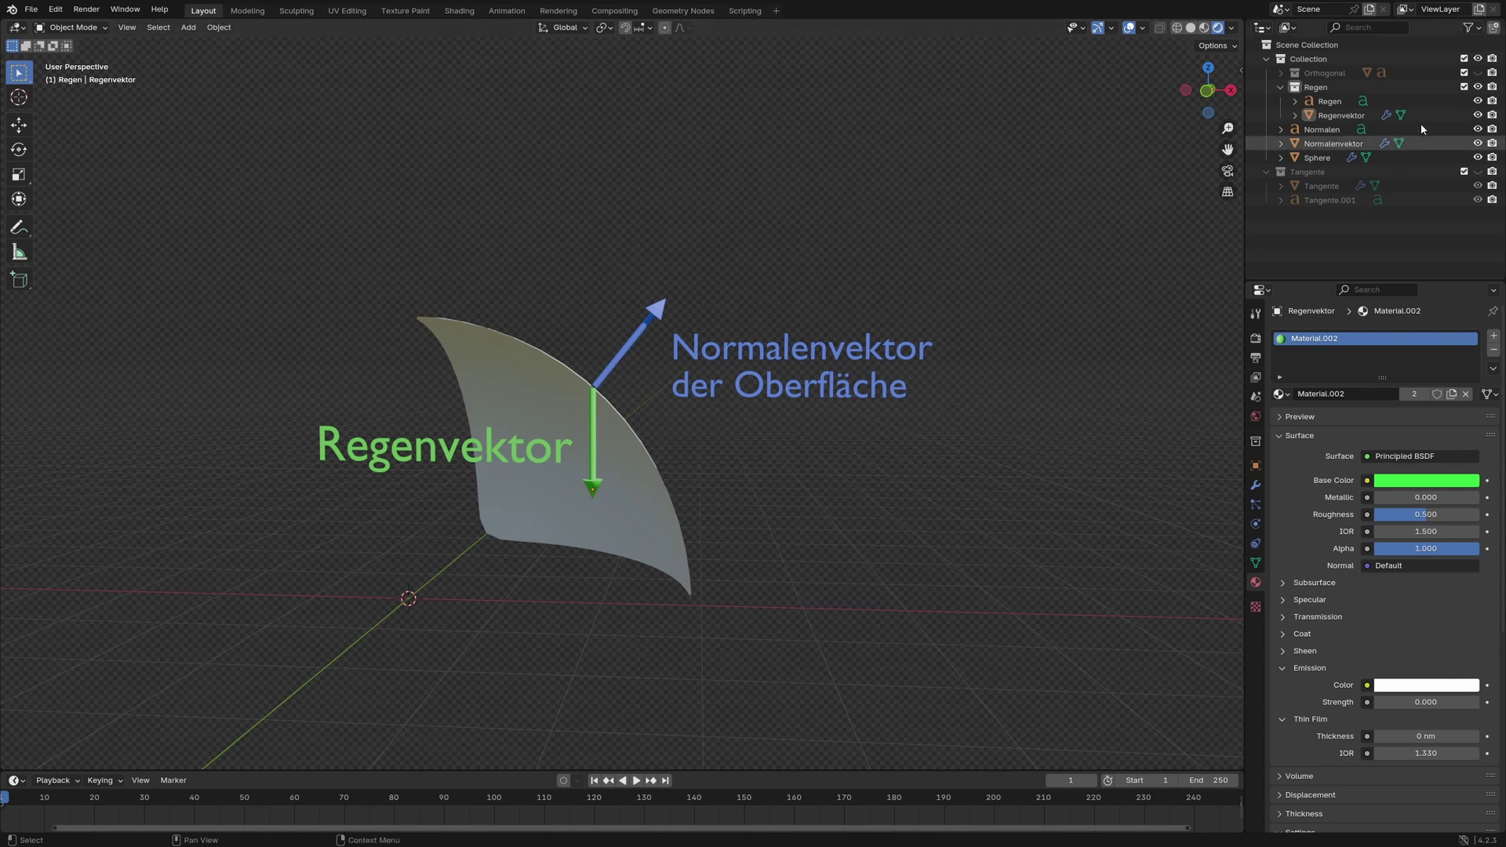
pyautogui.click(1478, 73)
# Hide the Regenvektor arrow, show the Tangente arrow, and orbit to view all three vectors.
pyautogui.moveTo(1057, 273); pyautogui.dragTo(793, 358, button='middle')
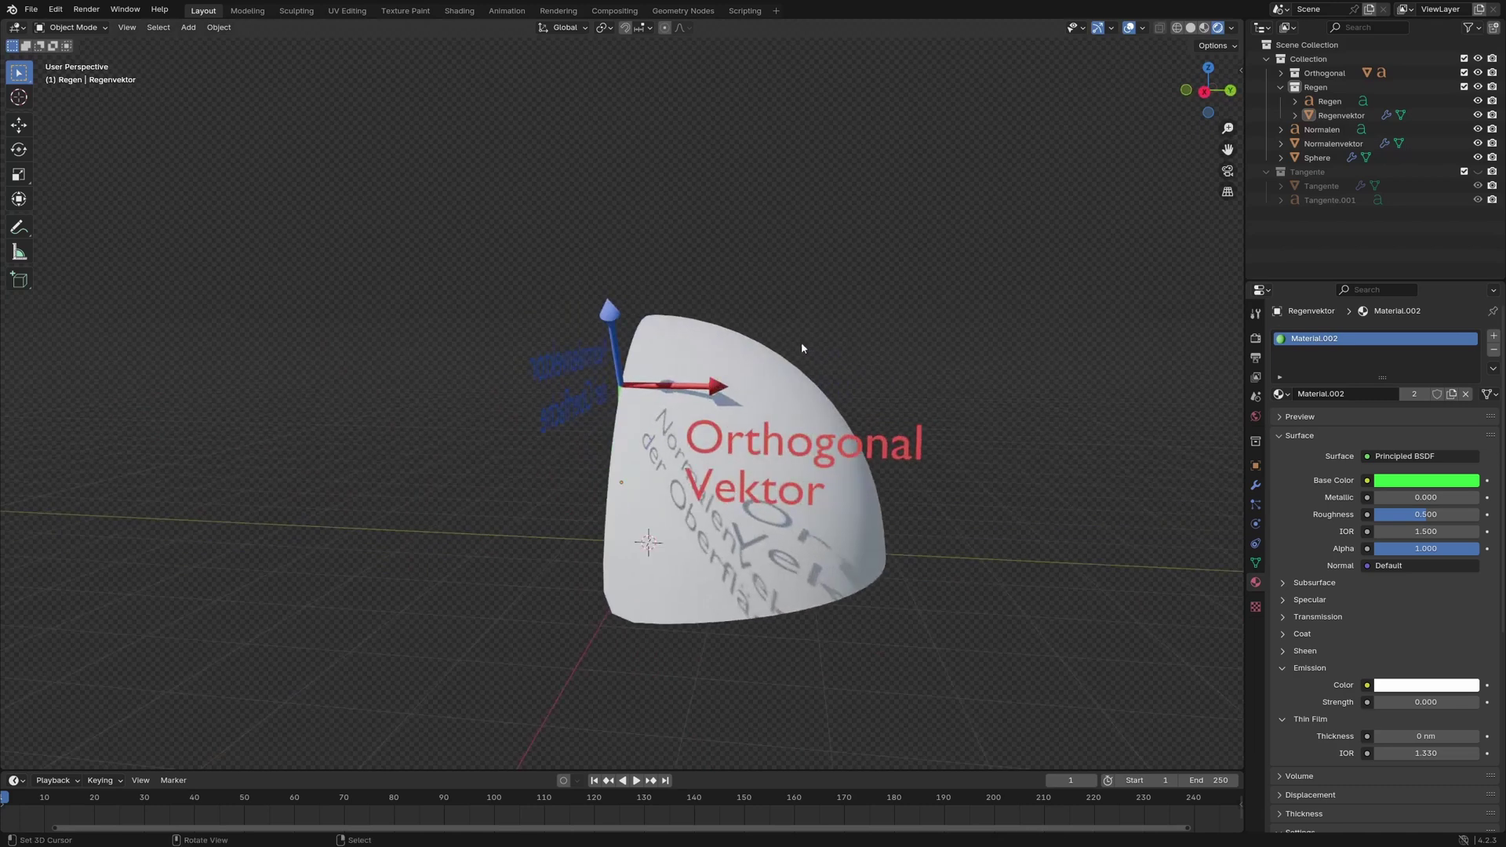
pyautogui.moveTo(807, 295); pyautogui.dragTo(939, 284, button='middle')
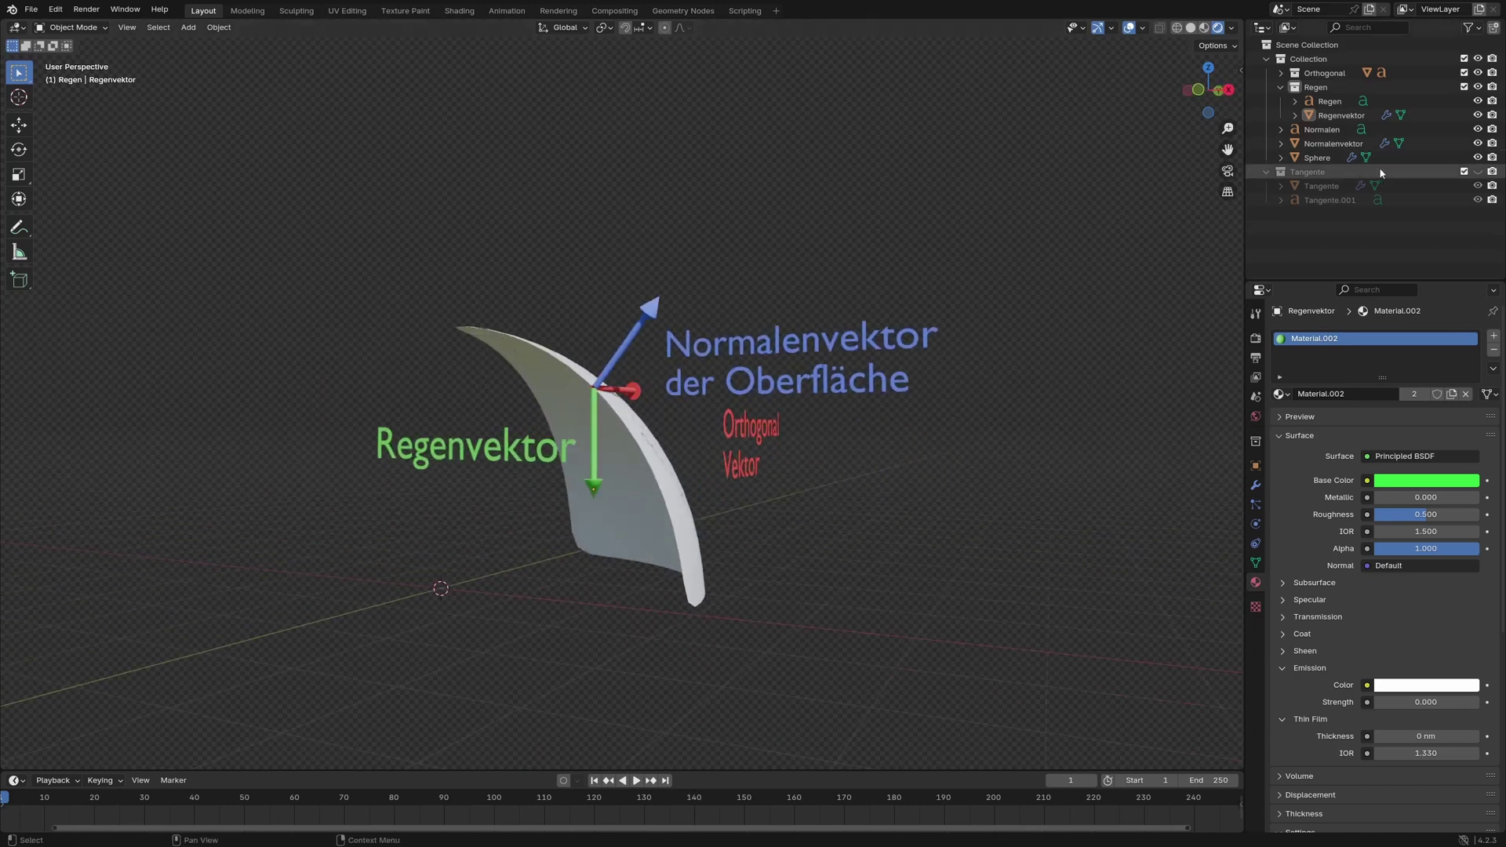
pyautogui.click(1478, 86)
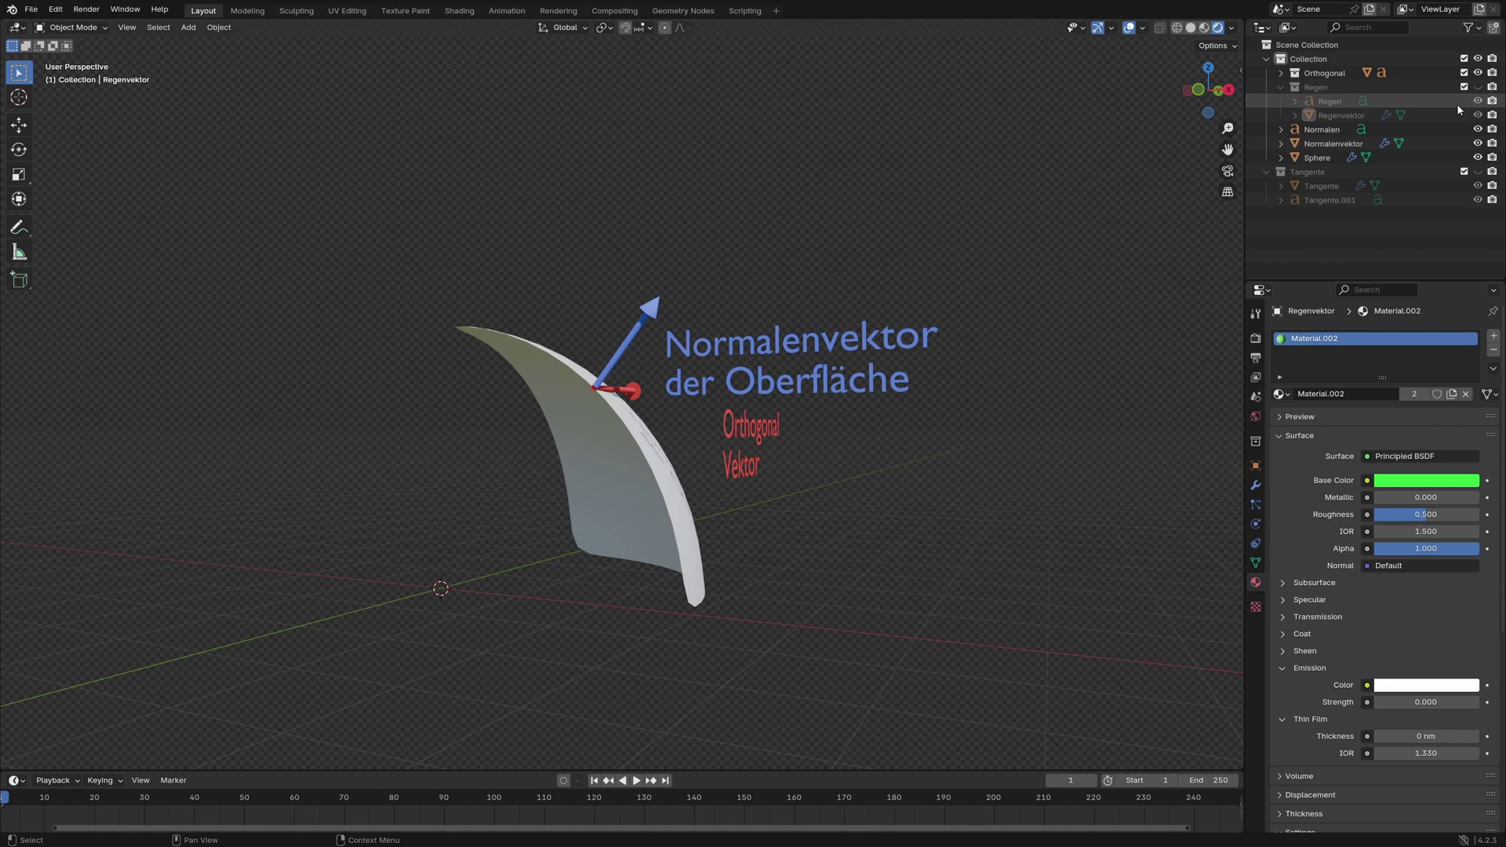
pyautogui.click(1463, 172)
pyautogui.click(1464, 172)
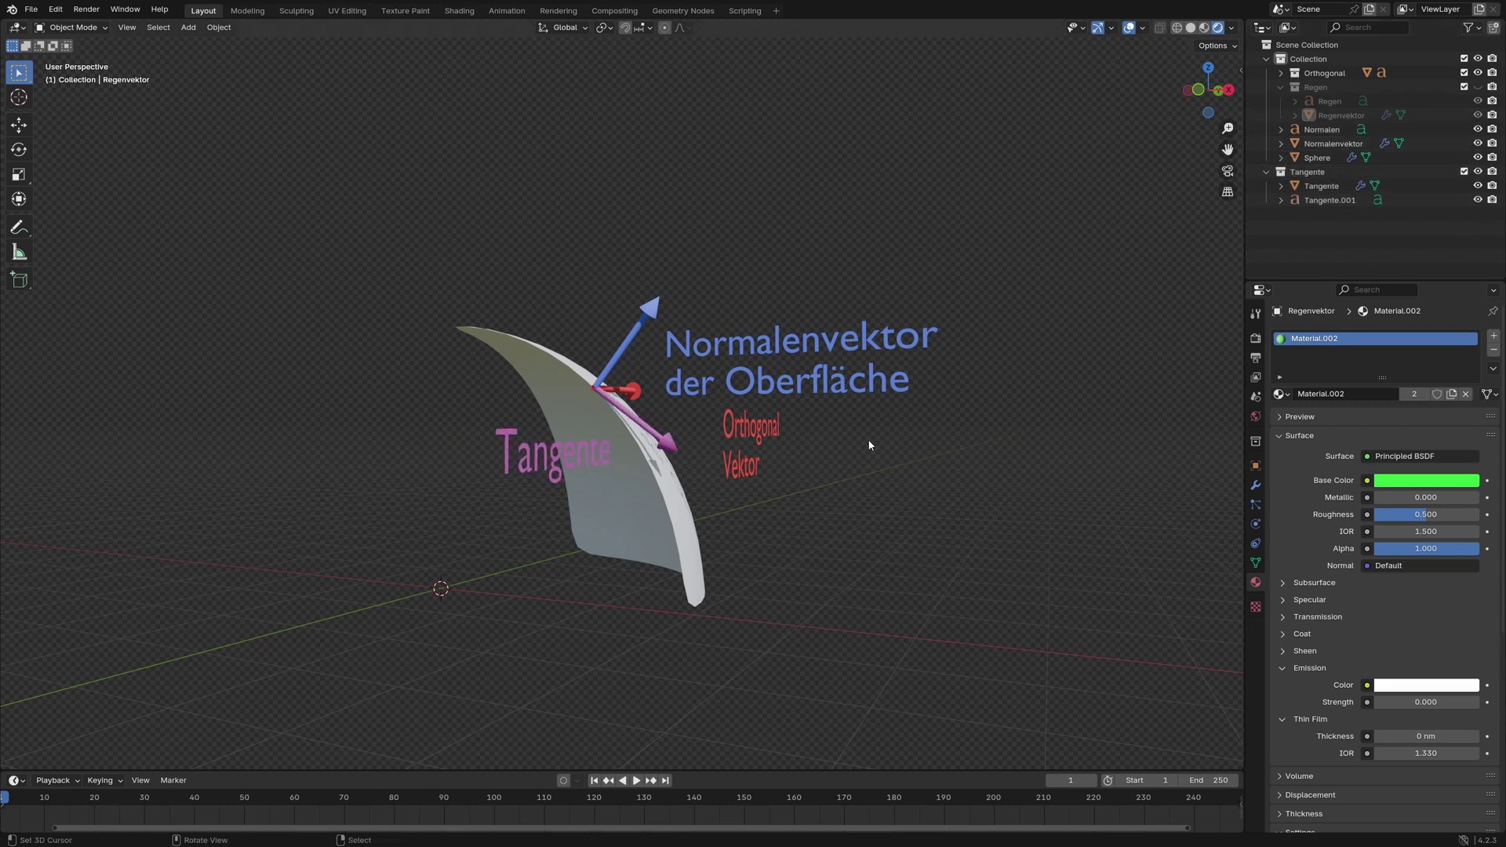
pyautogui.moveTo(869, 445); pyautogui.dragTo(760, 458, button='middle')
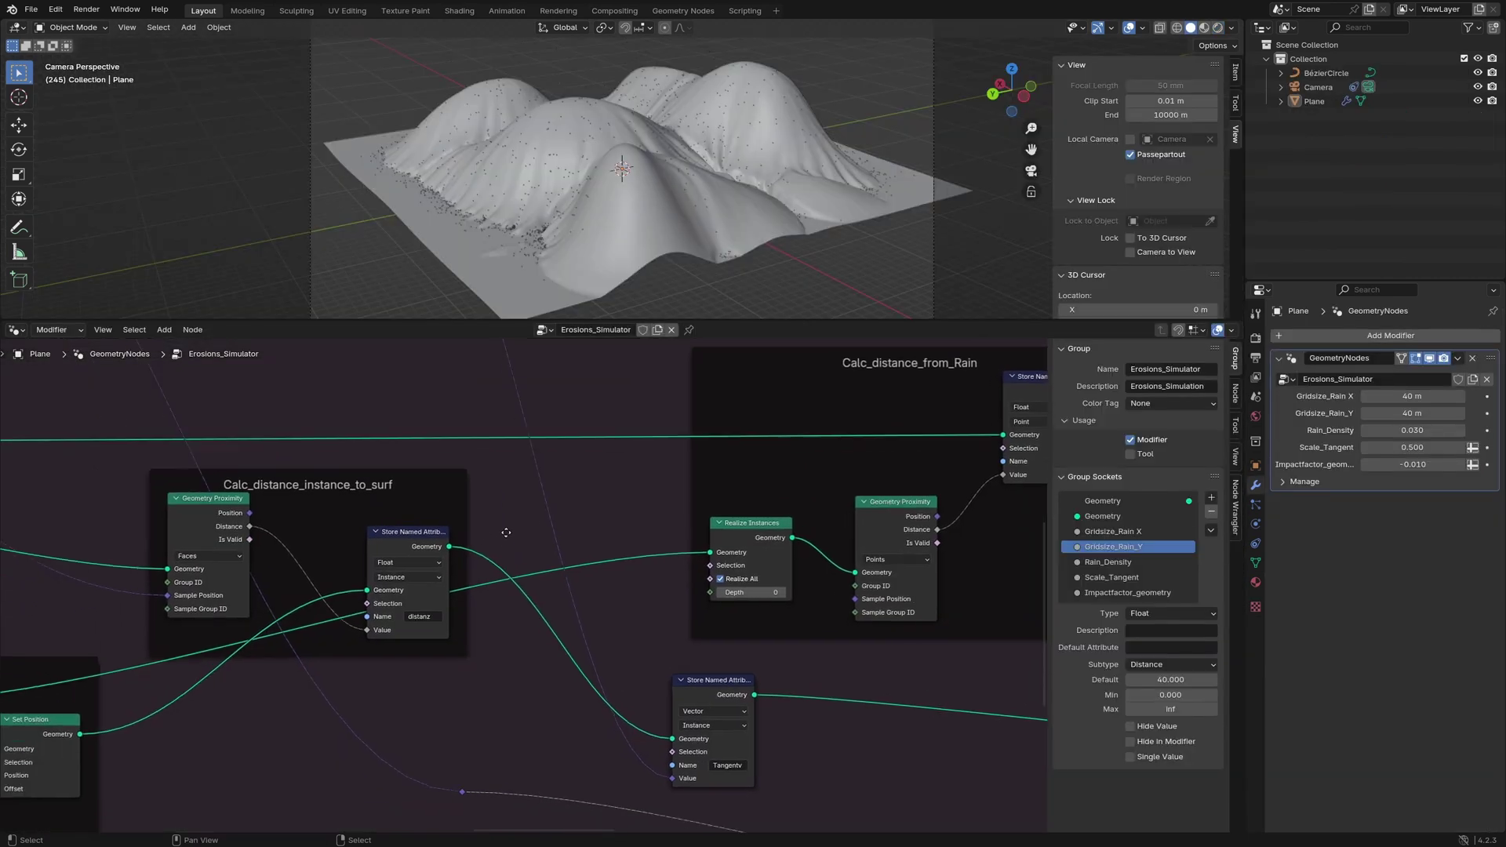
# Pan past Calc_distance_from_Rain to the Raindrops_must_stay_above_surface frame.
pyautogui.moveTo(506, 533); pyautogui.dragTo(511, 529, button='middle')
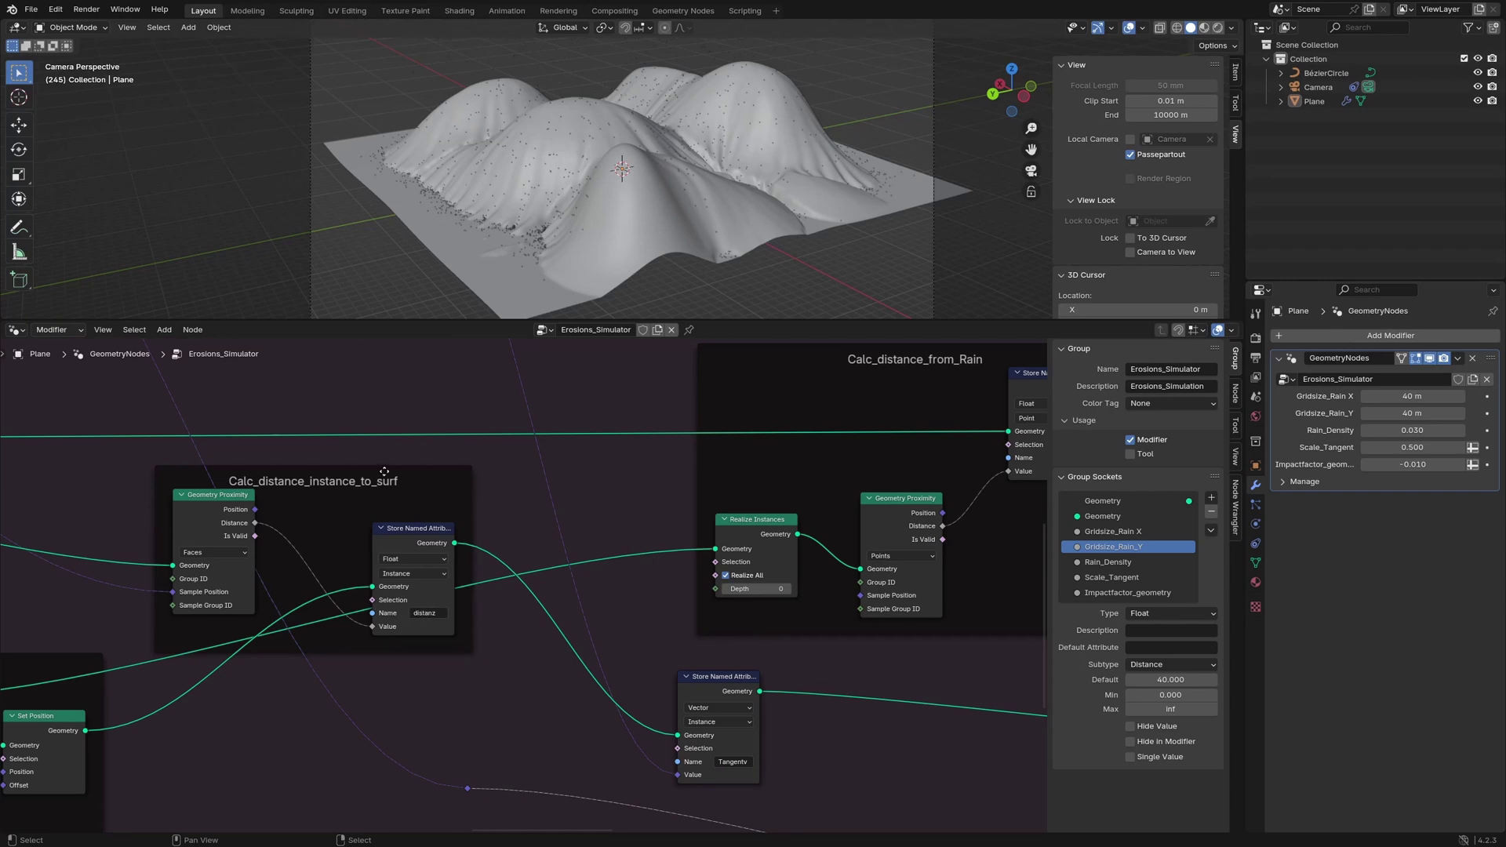
pyautogui.moveTo(777, 608); pyautogui.dragTo(331, 676, button='middle')
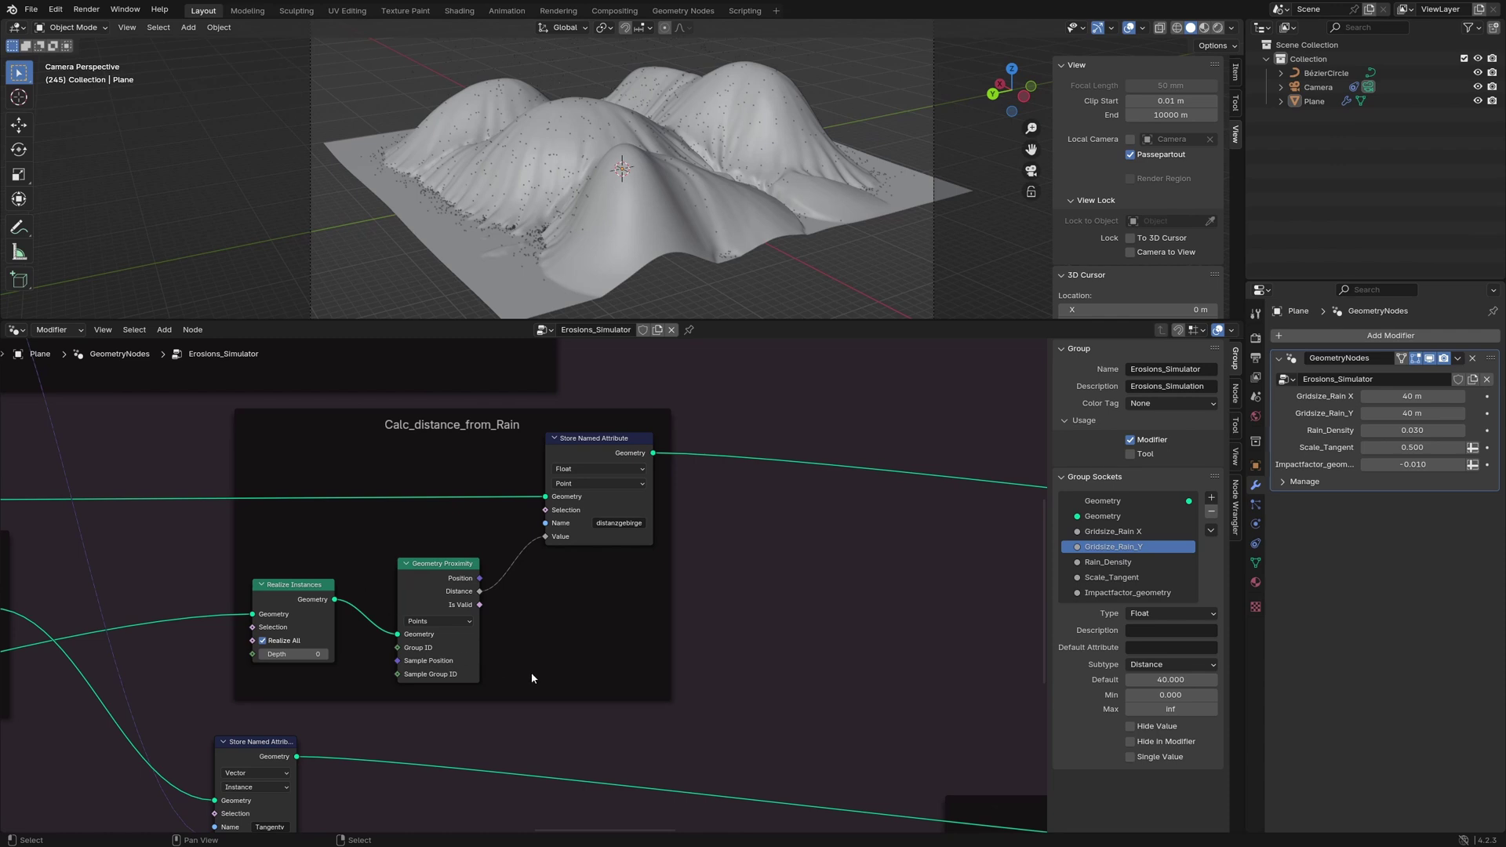
pyautogui.scroll(1, 532, 674)
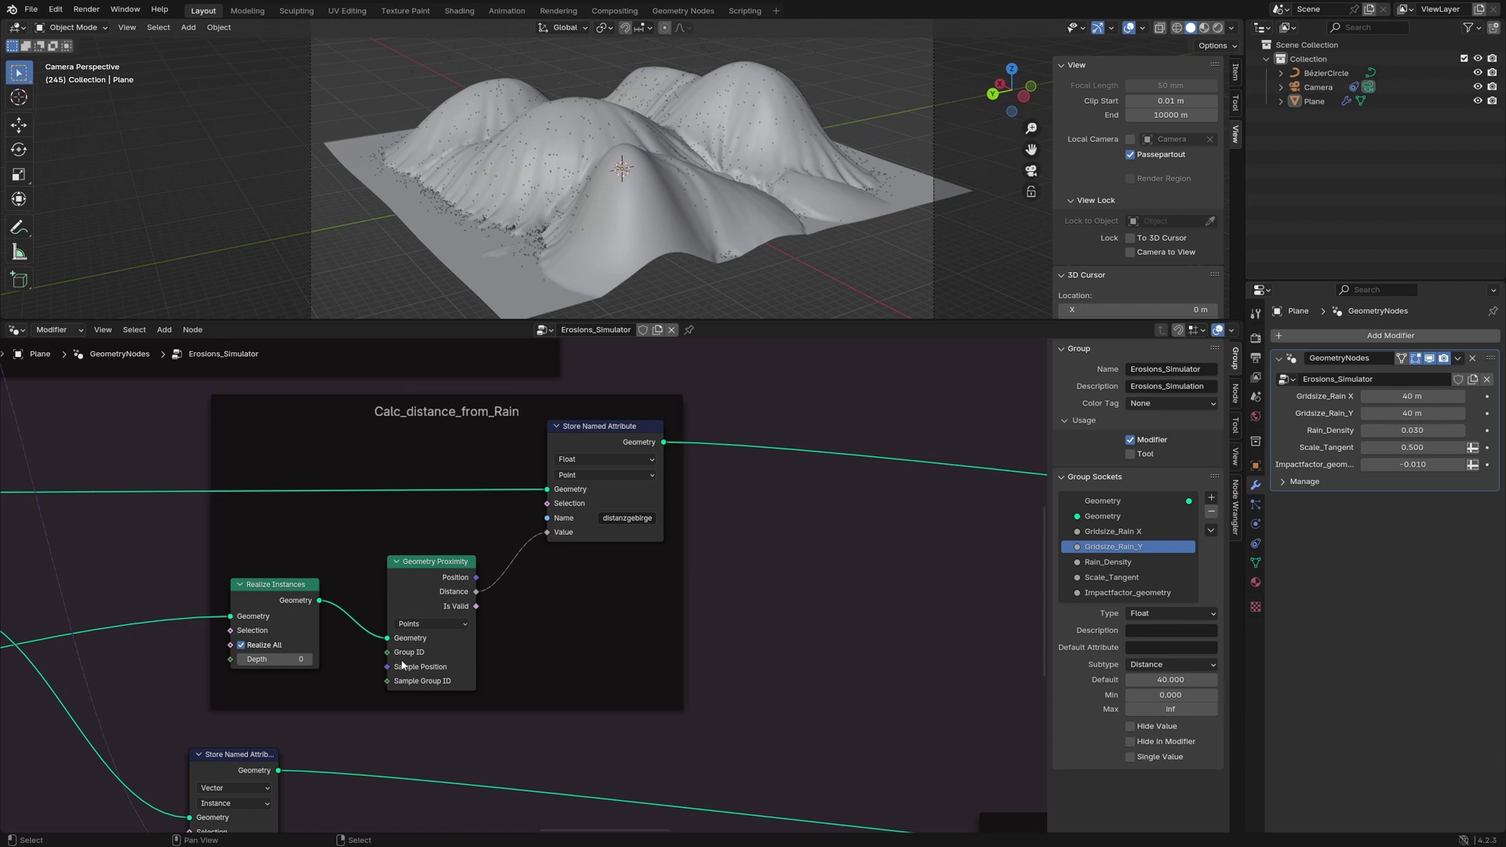
pyautogui.scroll(-3, 624, 640)
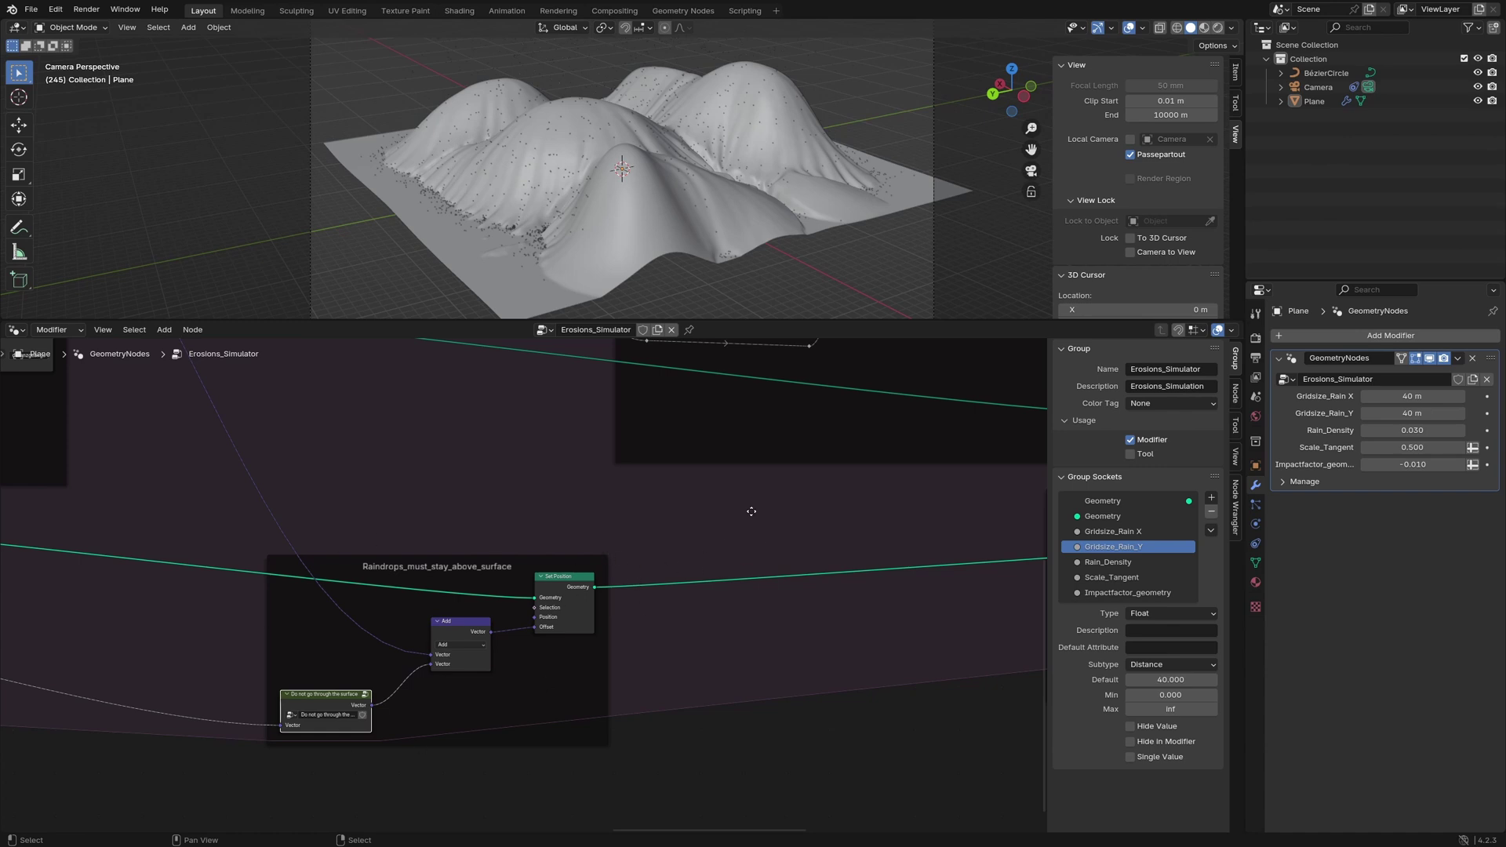
# Pan the node graph to the Displace_Geometry_dependent_on_distance frame.
pyautogui.moveTo(751, 510); pyautogui.dragTo(321, 756, button='middle')
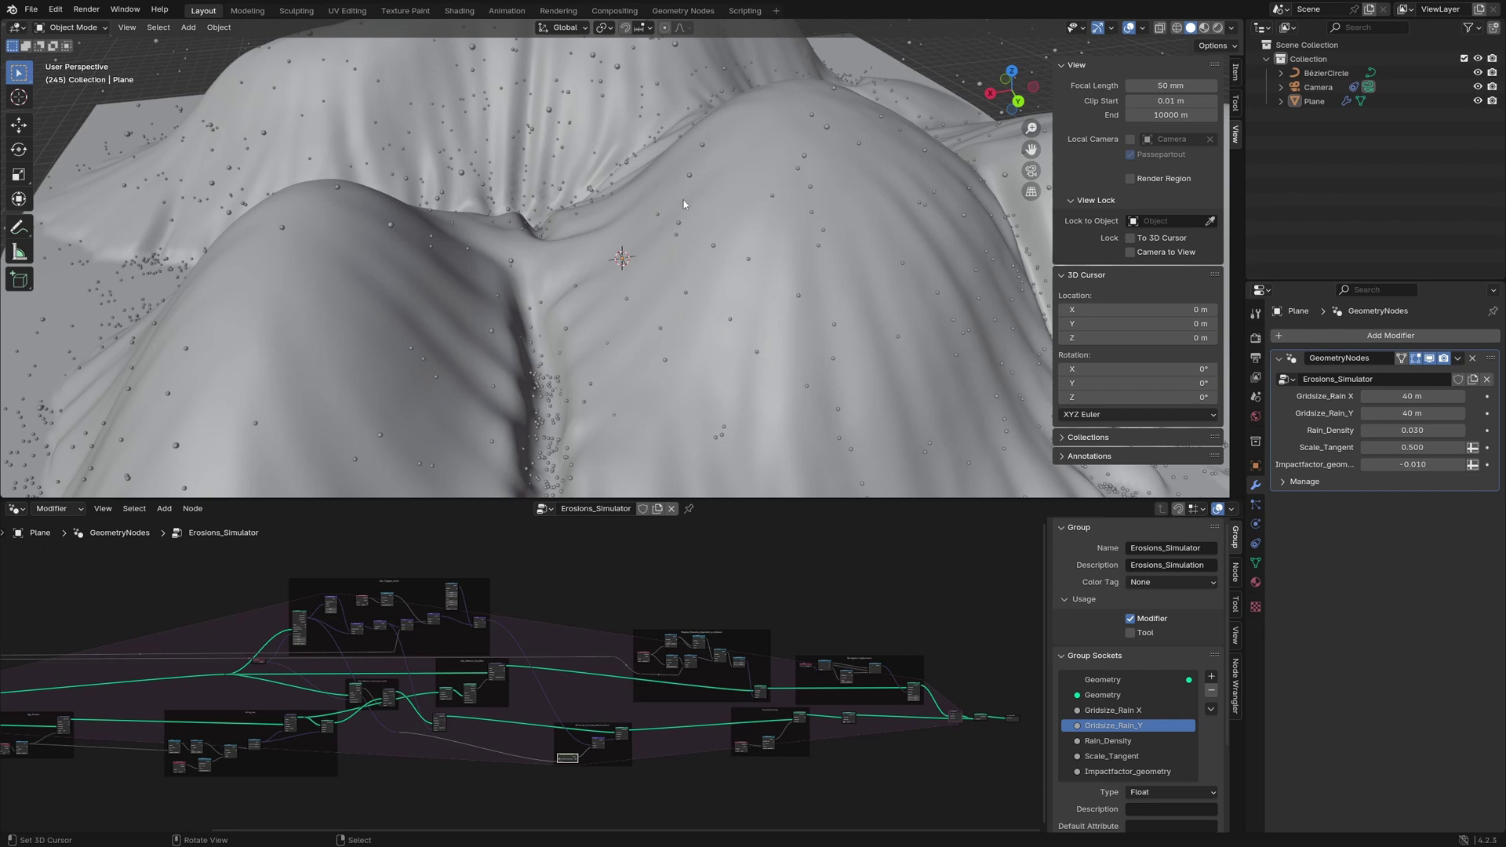
# Orbit and zoom into the eroded valley, ending on an oblique top-down view of the gullies.
pyautogui.moveTo(526, 225); pyautogui.dragTo(522, 199, button='middle')
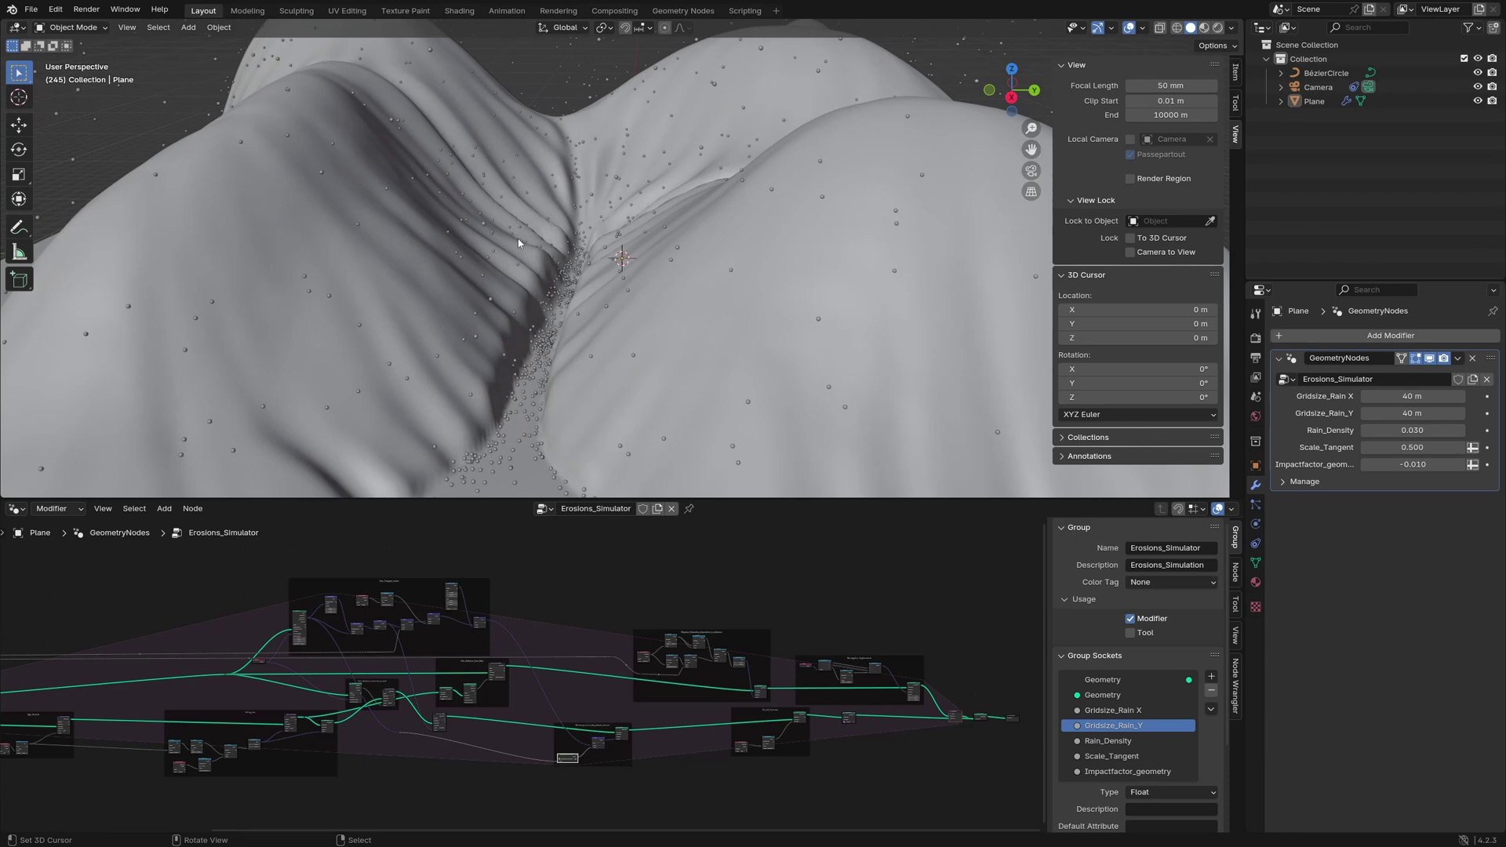
pyautogui.scroll(5, 518, 239)
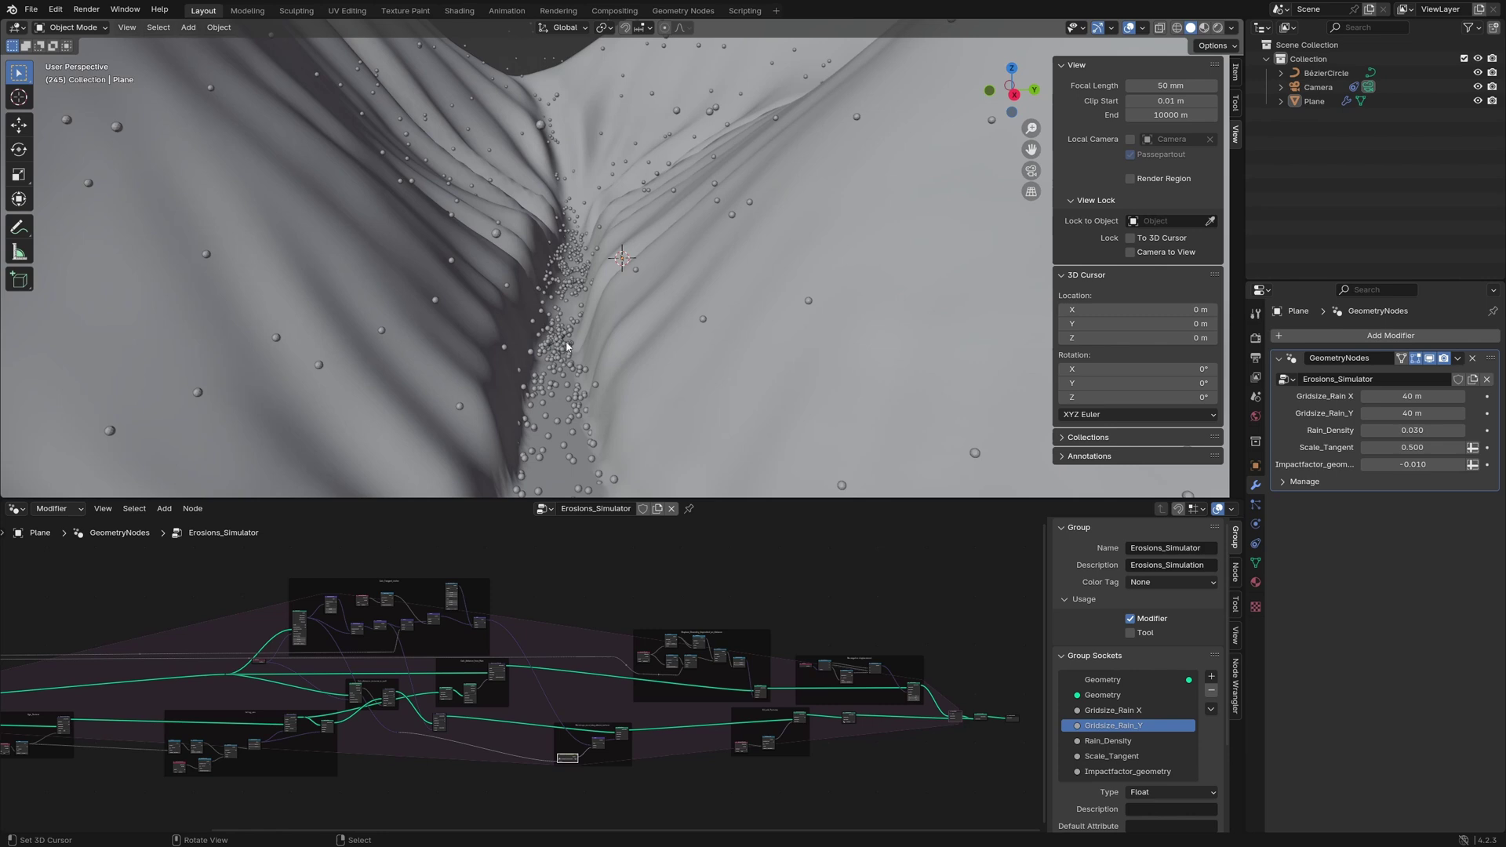
pyautogui.moveTo(566, 346); pyautogui.dragTo(751, 408, button='middle')
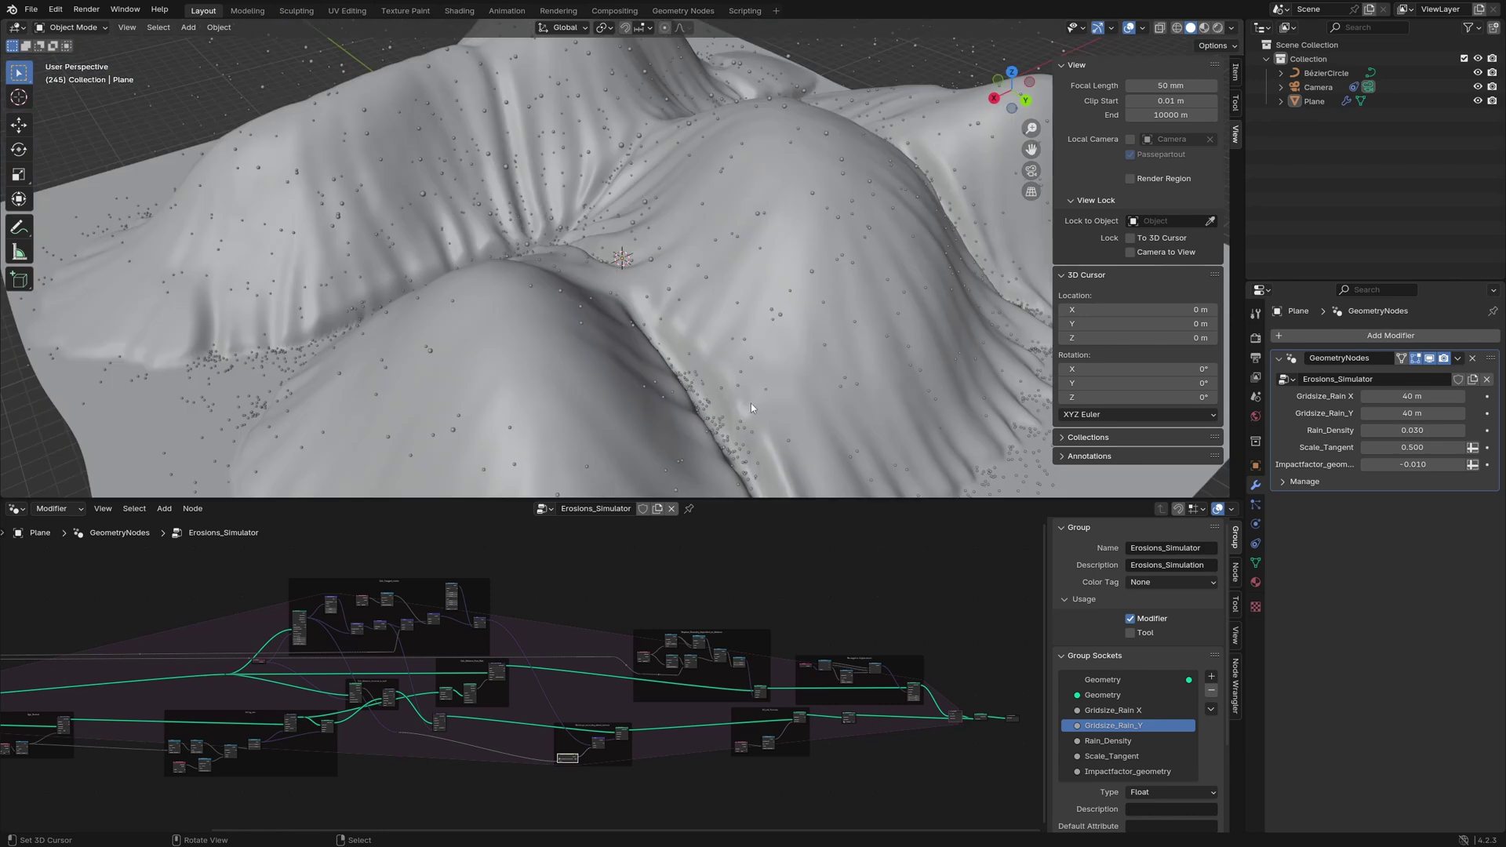